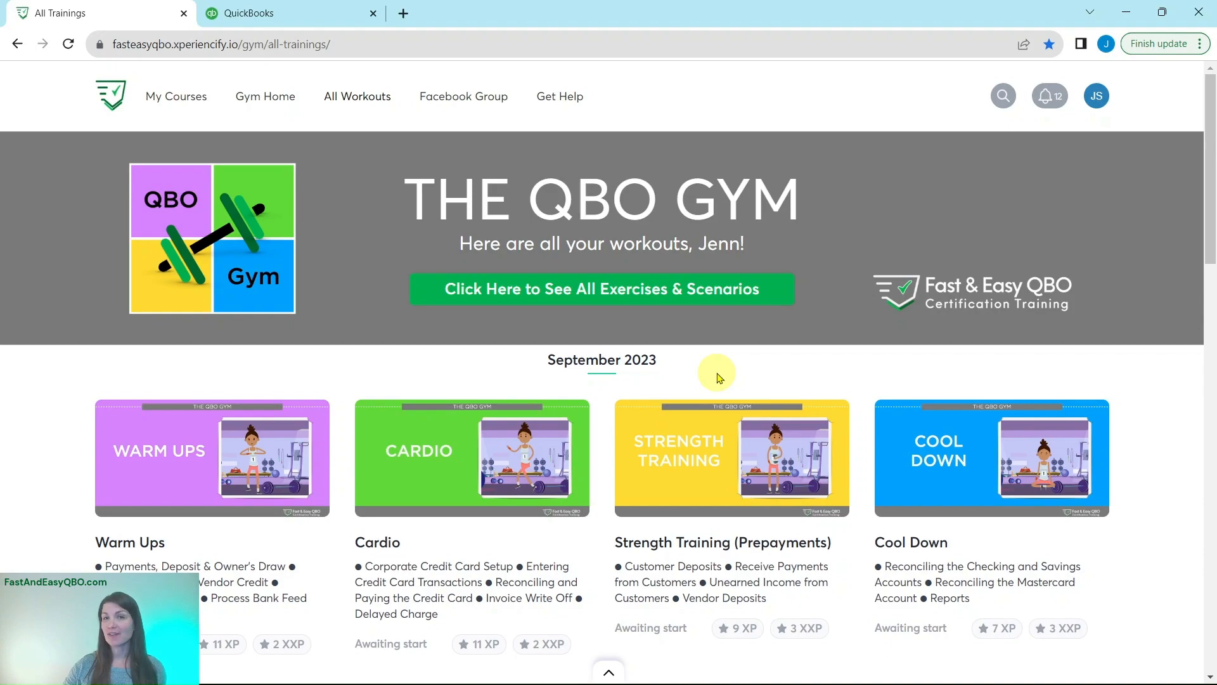
Step: Open the May 2023 Cardio (Basic Skills) workout from the list of all workouts
scroll(717, 377, "down", 20)
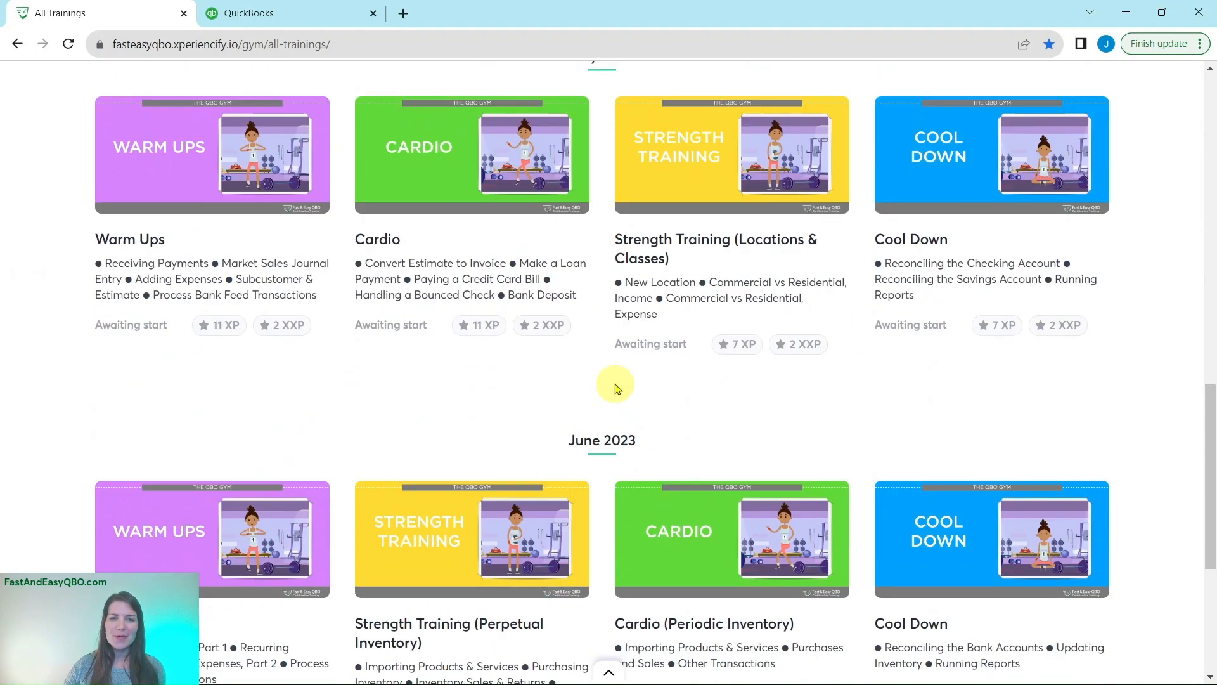
scroll(645, 384, "down", 4)
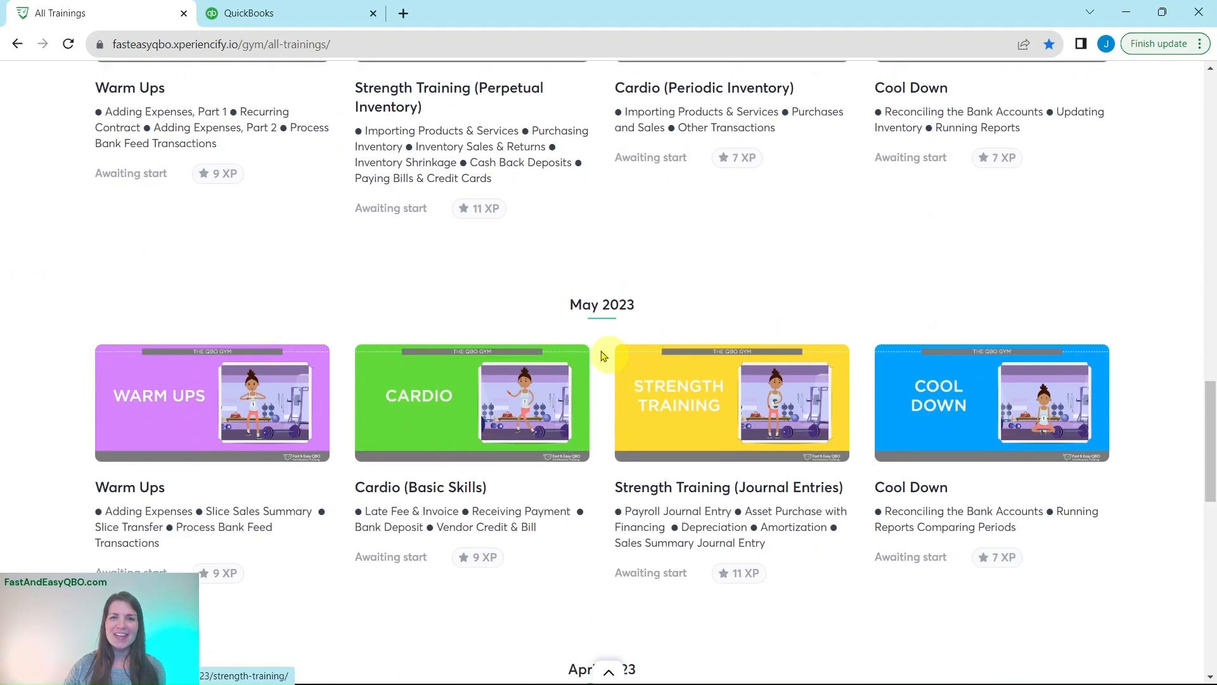
left_click(442, 435)
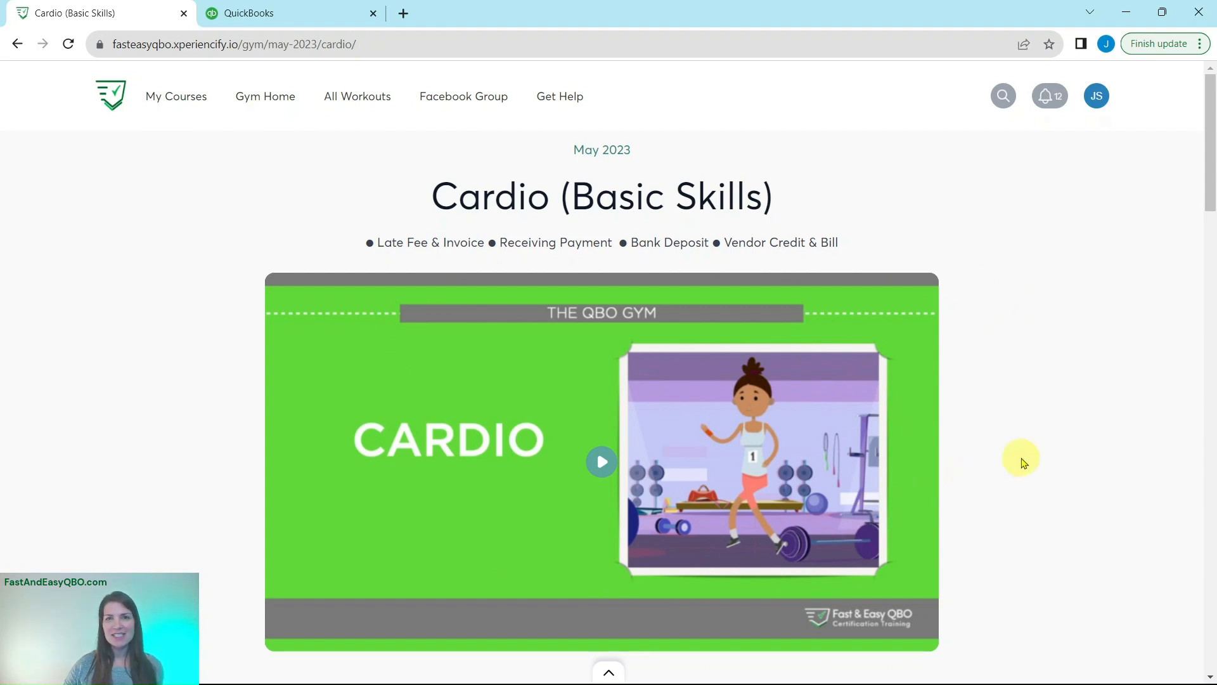
Step: Open the Cardio workout's hands-on practice exercise for recording a bill payment with a vendor credit
scroll(1021, 462, "down", 8)
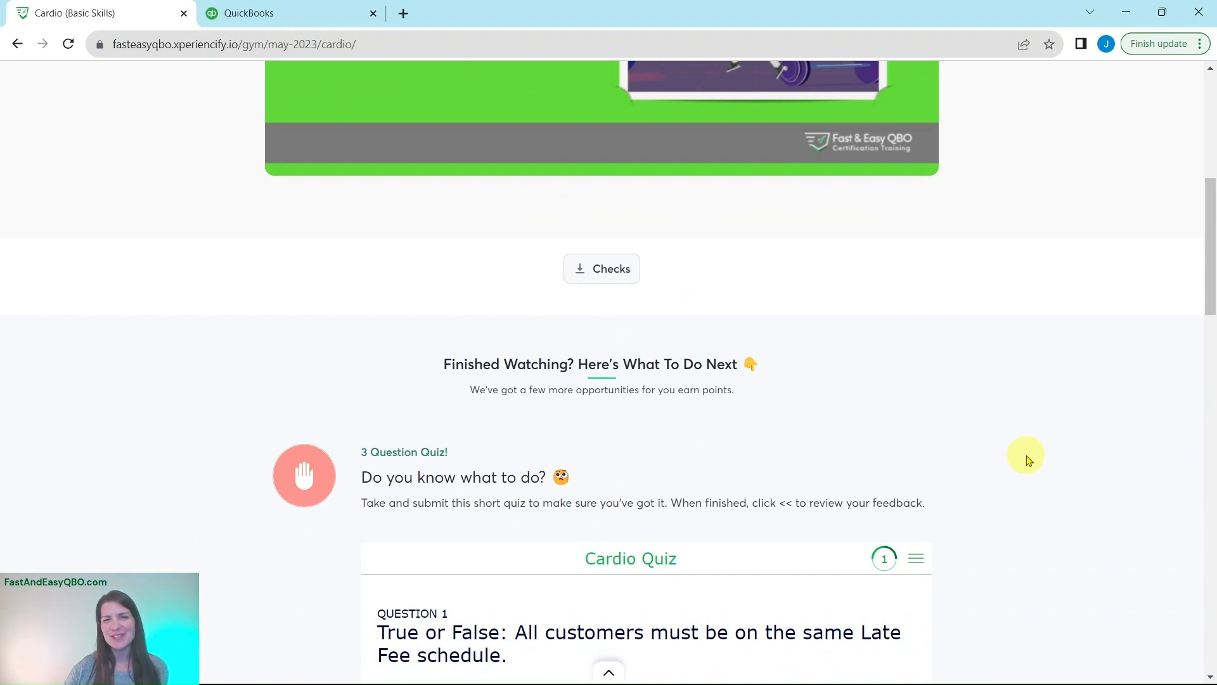
scroll(1027, 456, "down", 5)
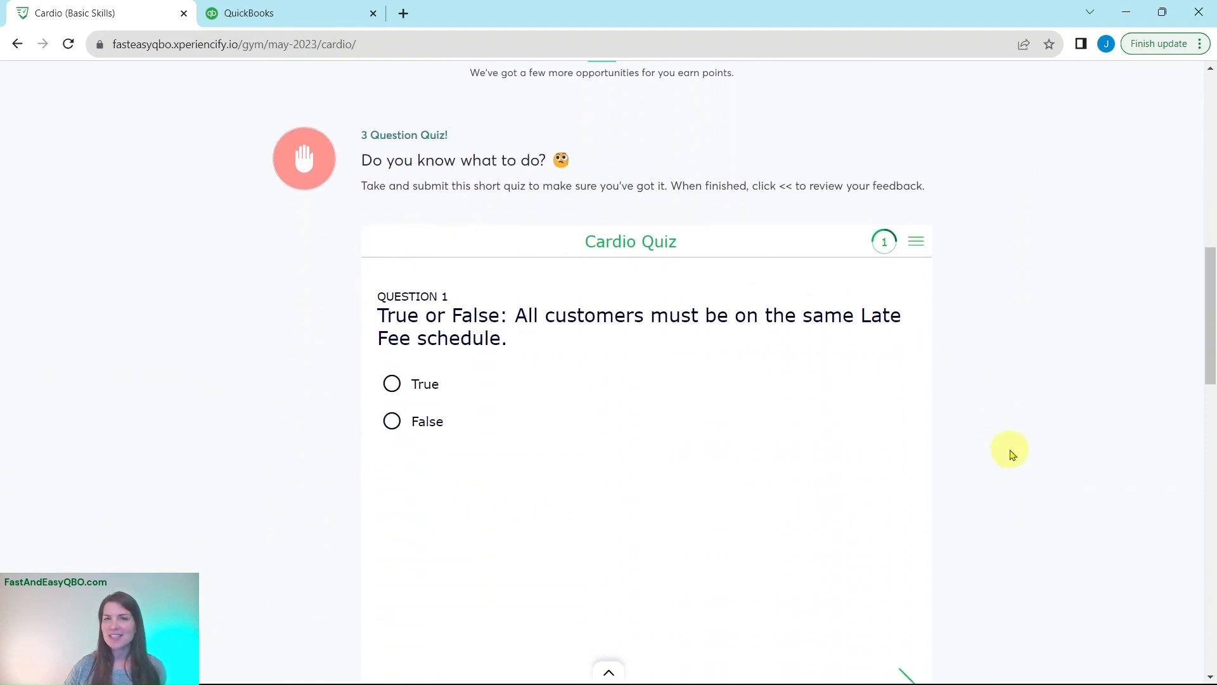
scroll(1021, 453, "down", 12)
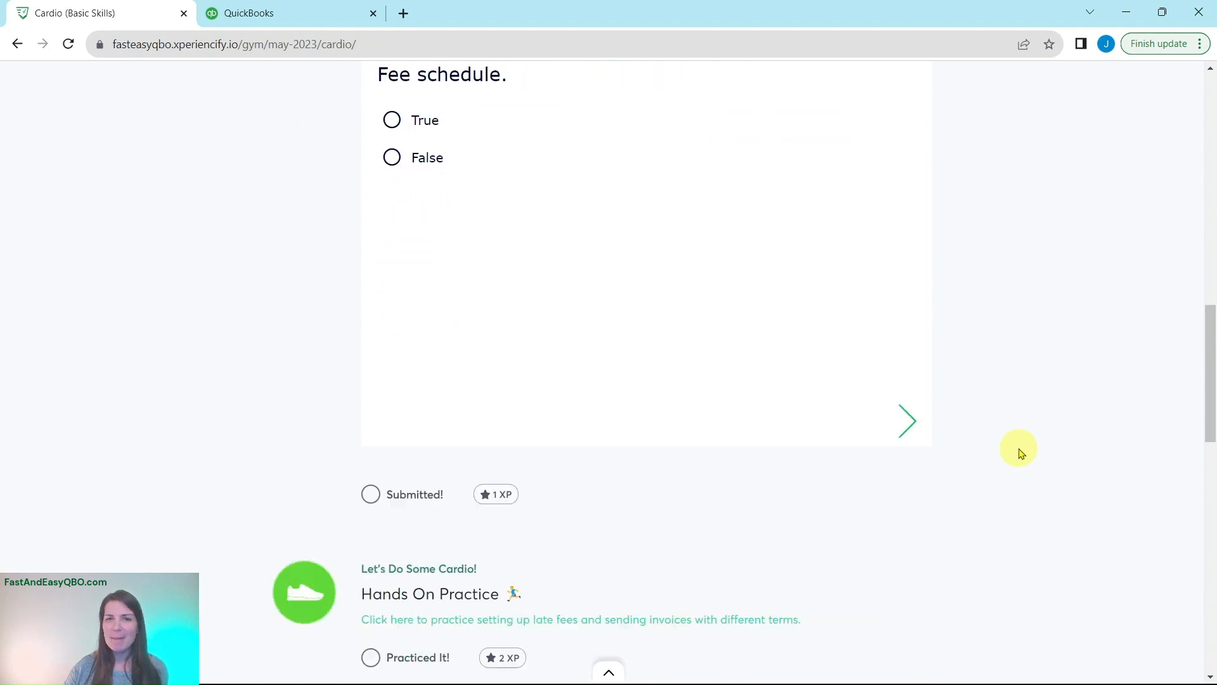
scroll(1019, 451, "down", 3)
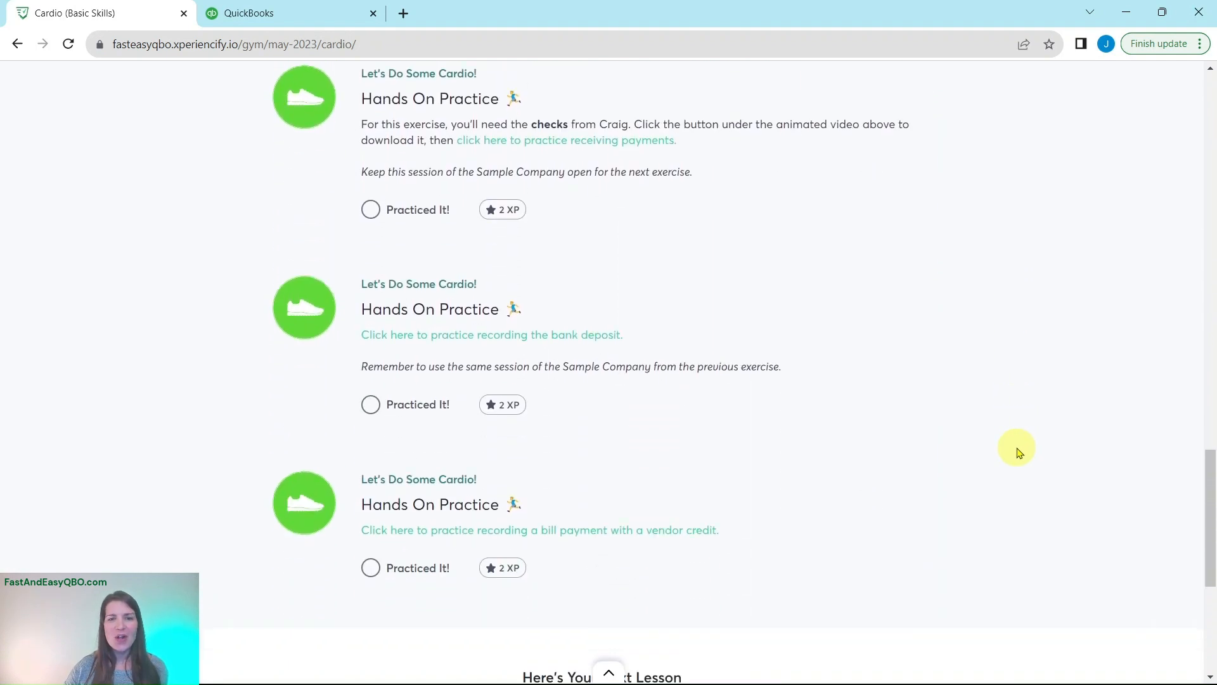
scroll(1022, 453, "down", 4)
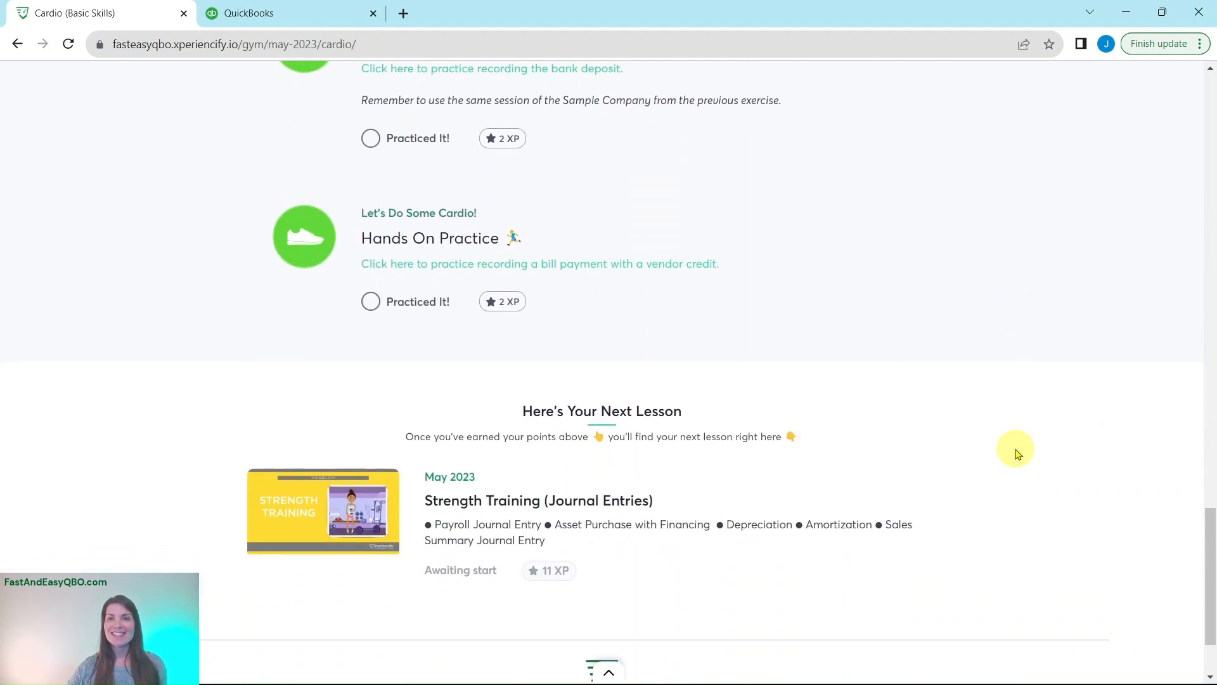
left_click(555, 268)
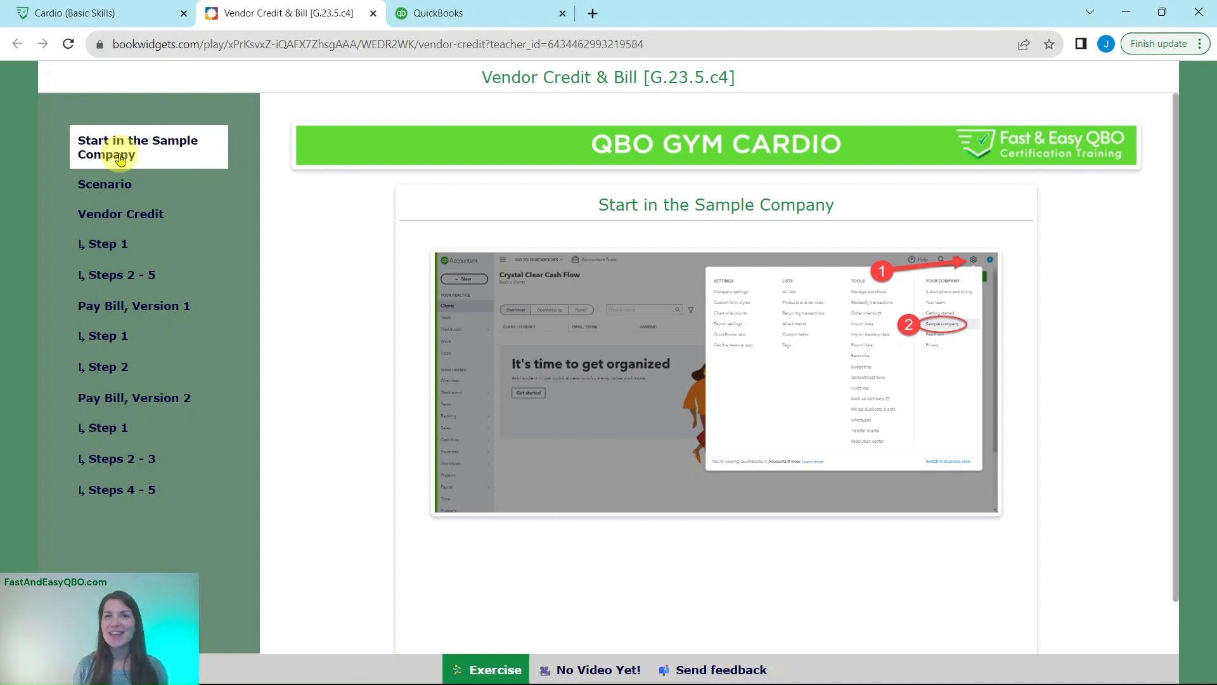
Step: Read the exercise's Scenario and Vendor Credit pages and Step 1 of the vendor credit instructions
left_click(105, 184)
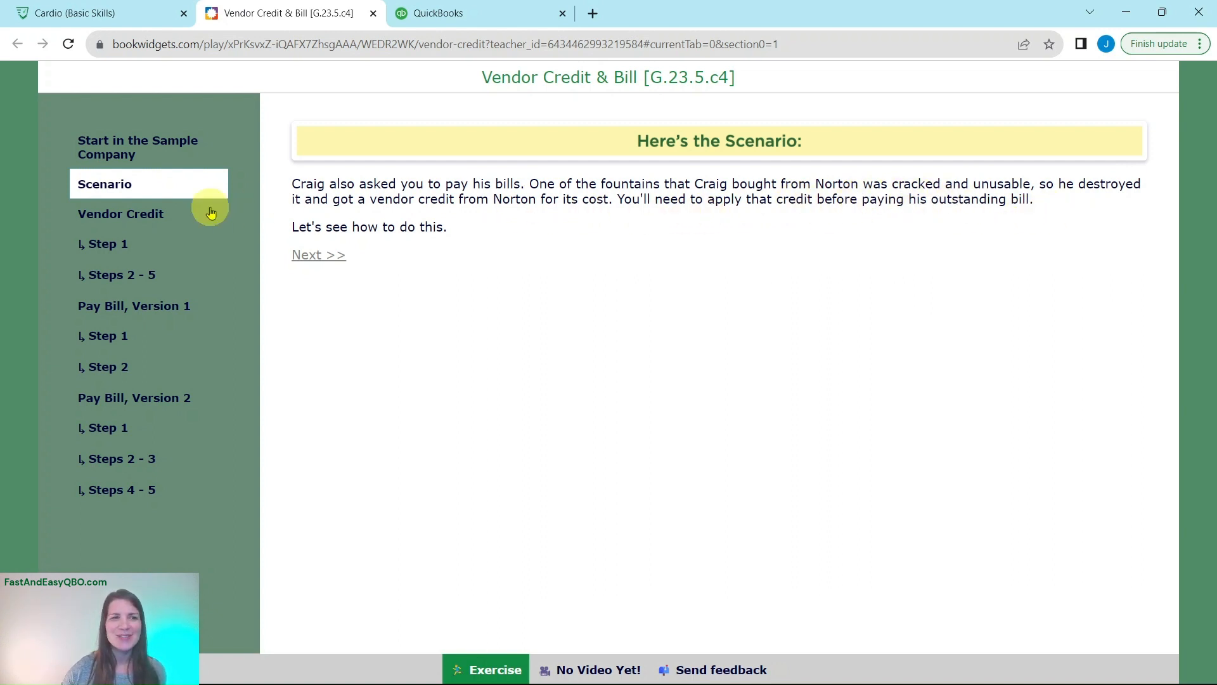
left_click(106, 217)
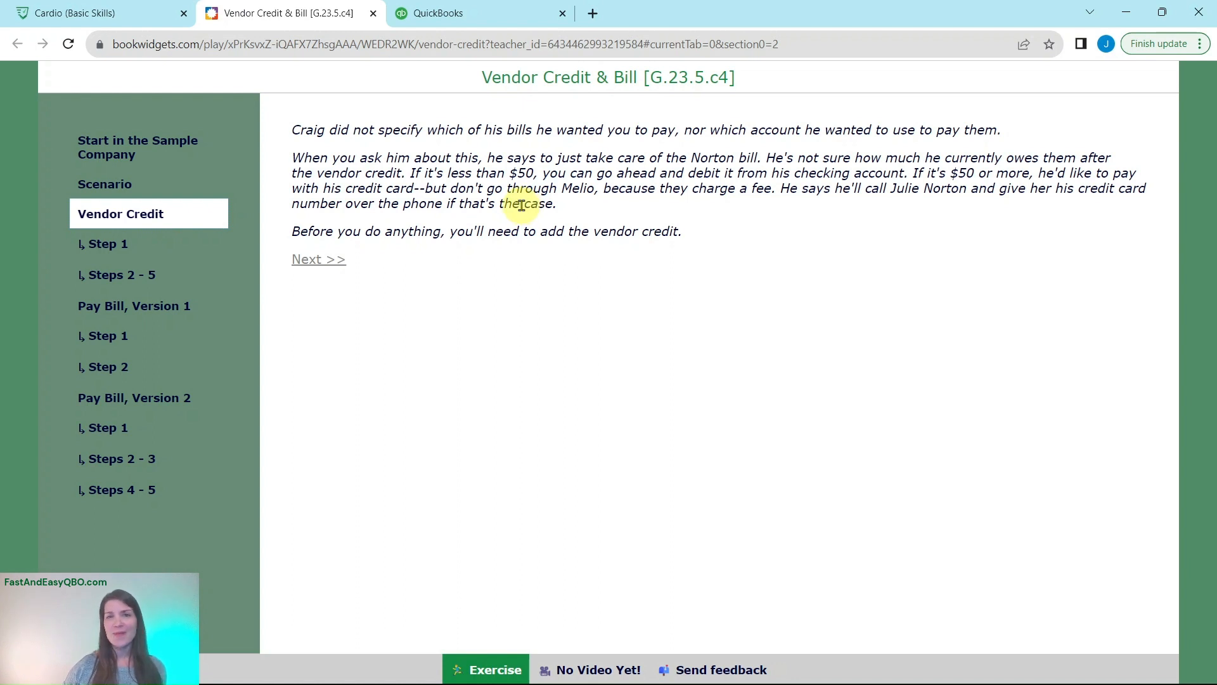
left_click(100, 243)
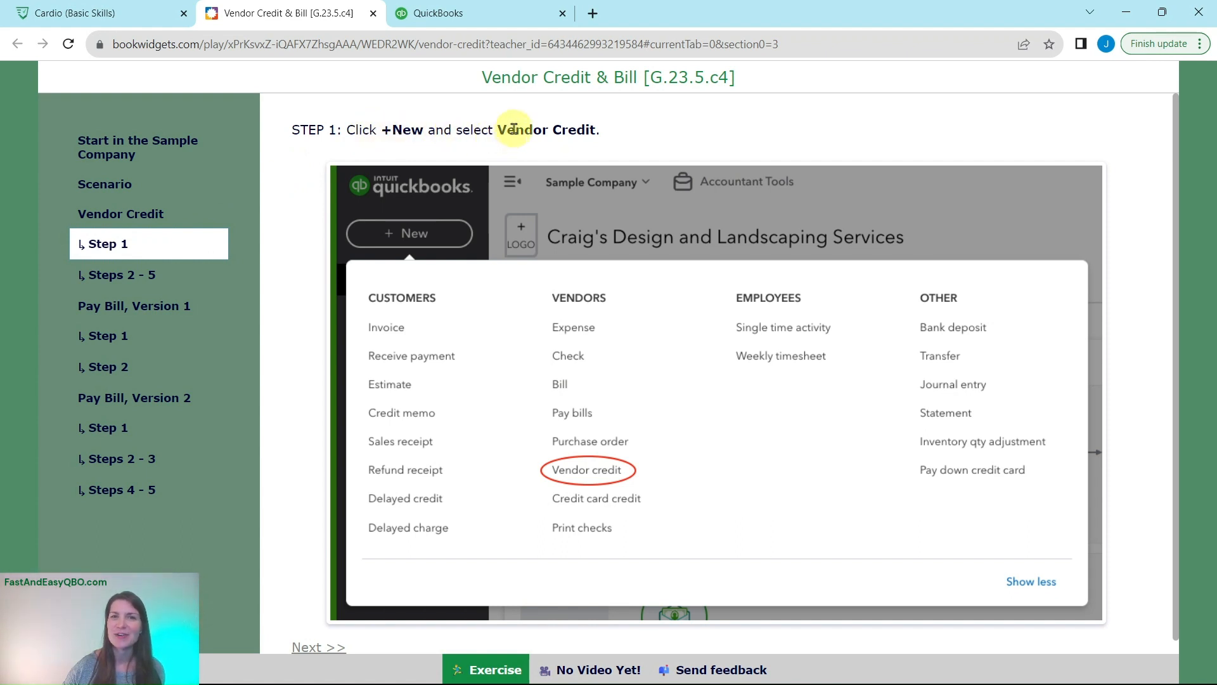
Step: Switch to the QuickBooks sample company and start a new vendor credit
left_click(504, 13)
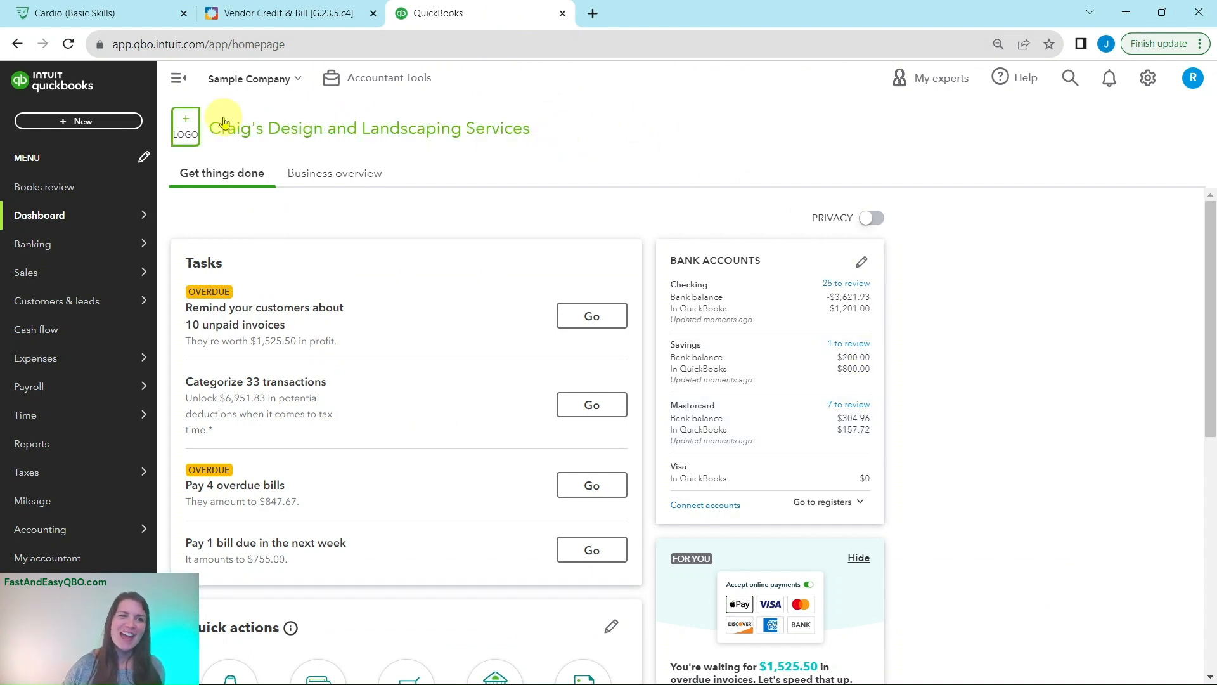
left_click(74, 125)
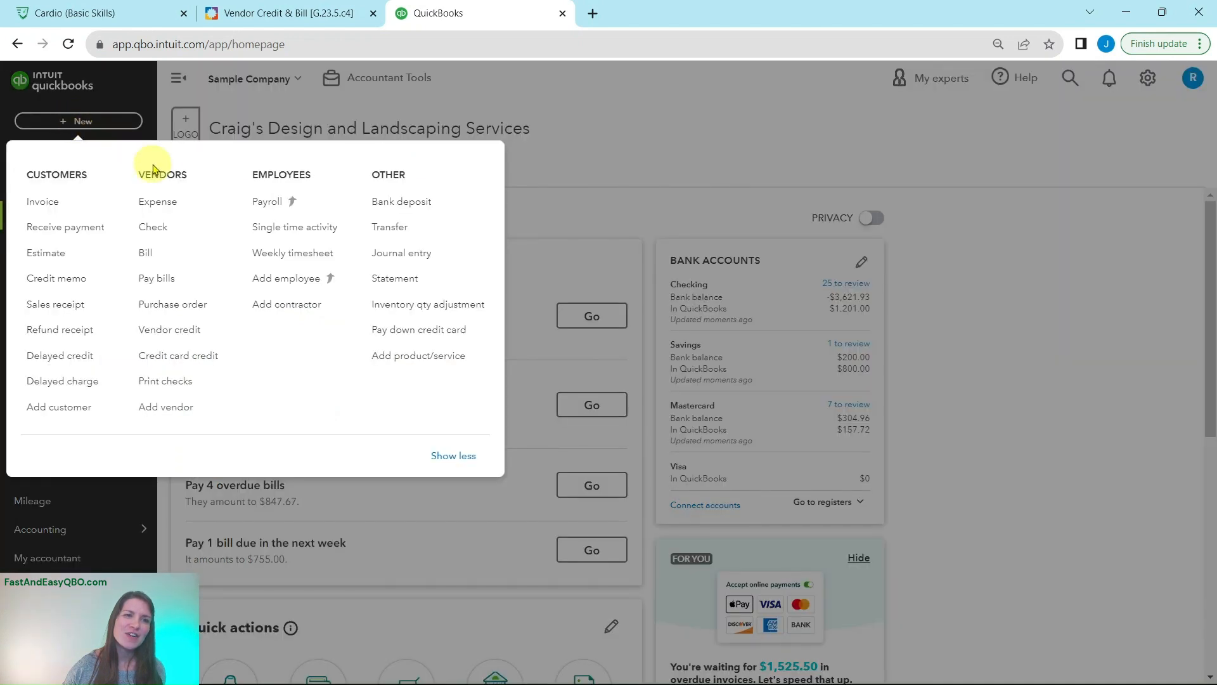
left_click(167, 331)
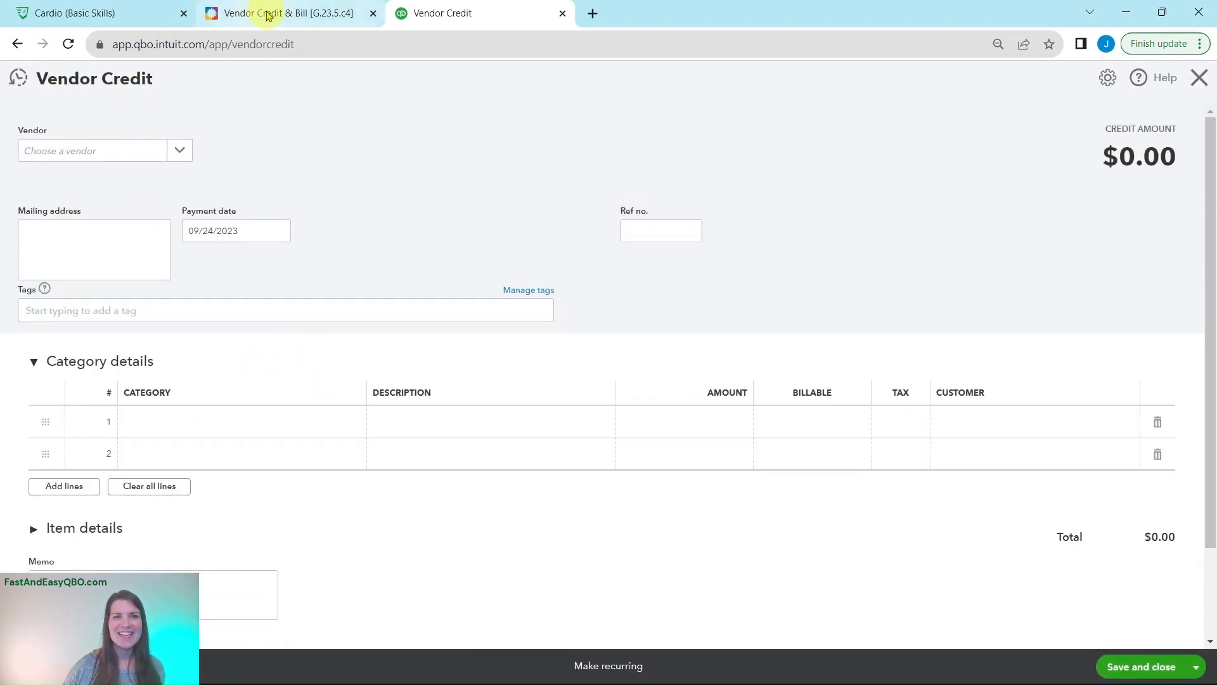
Step: Consult Steps 2 - 5 of the exercise and set the vendor credit's vendor to Norton Lumber and Building Materials
left_click(267, 14)
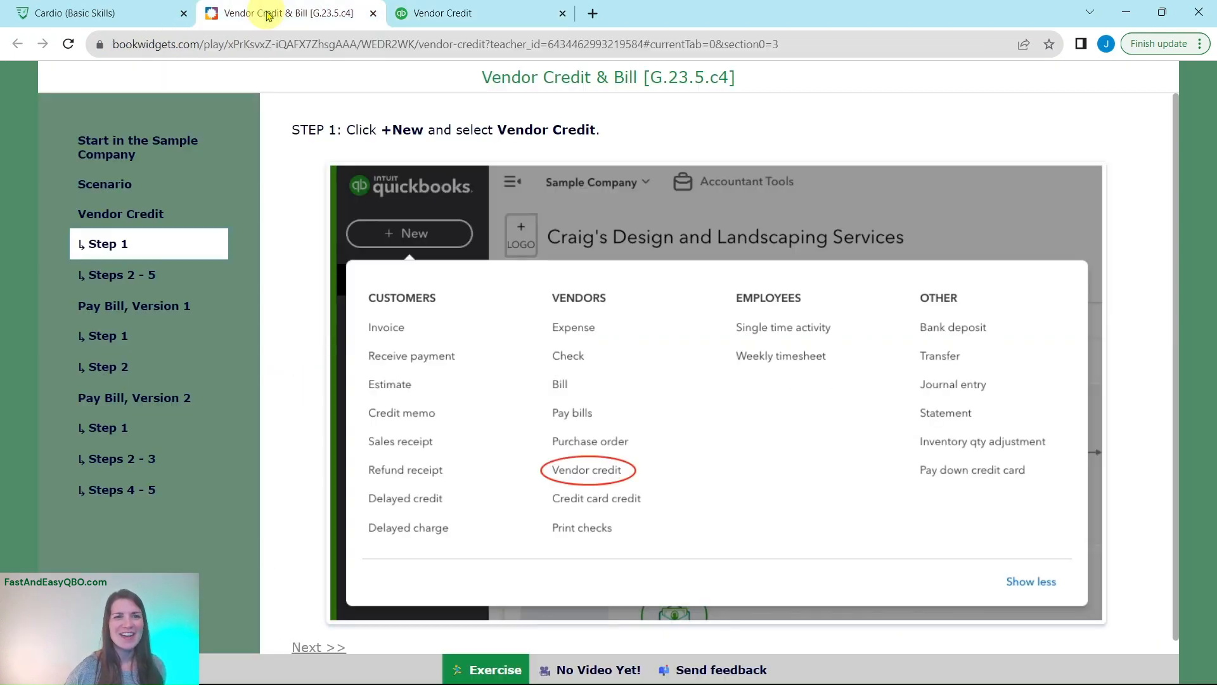
left_click(102, 278)
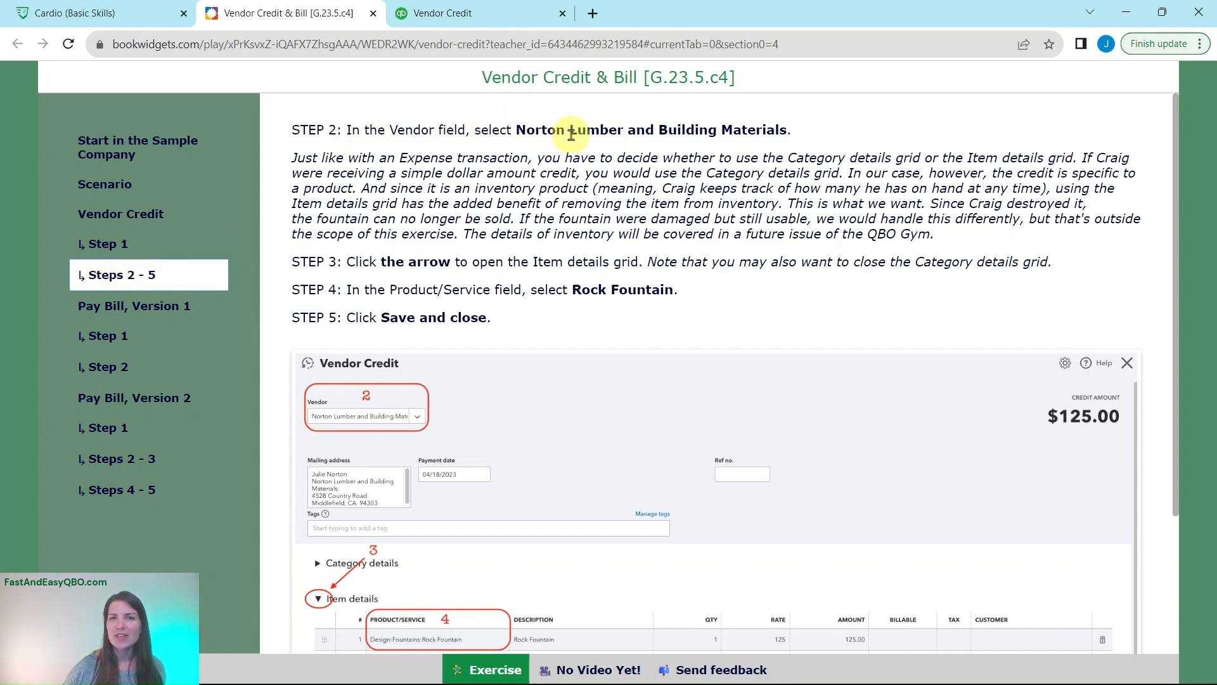
left_click(489, 19)
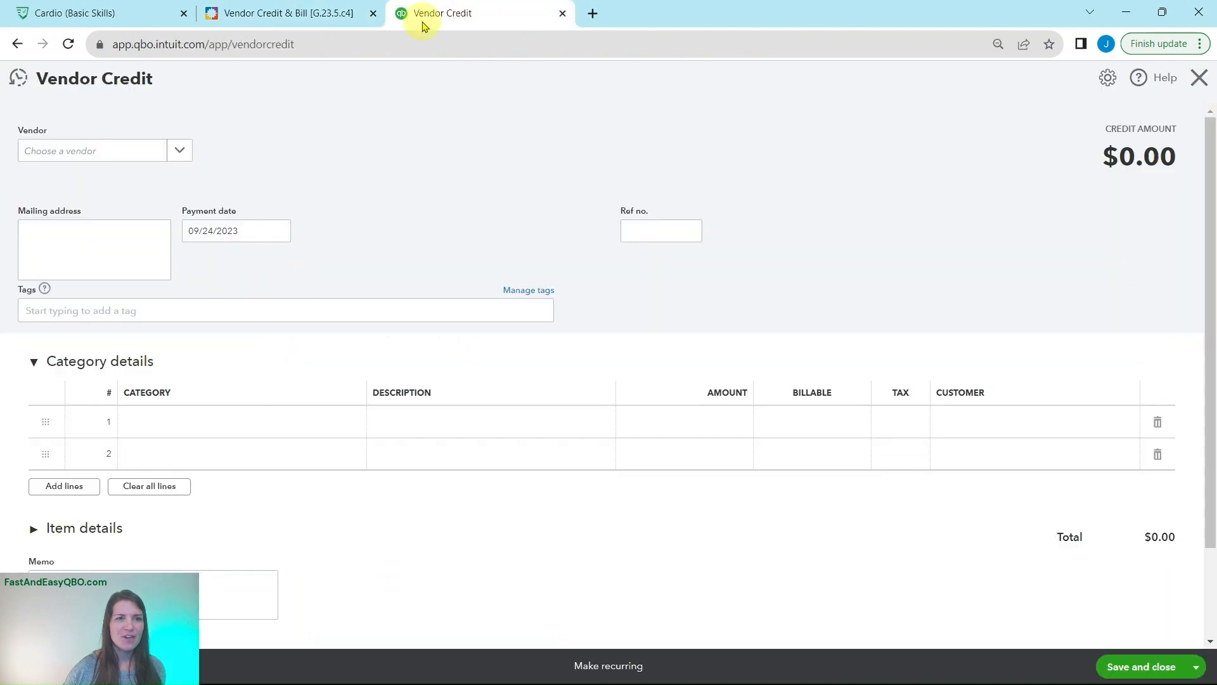
left_click(62, 160)
type("norton")
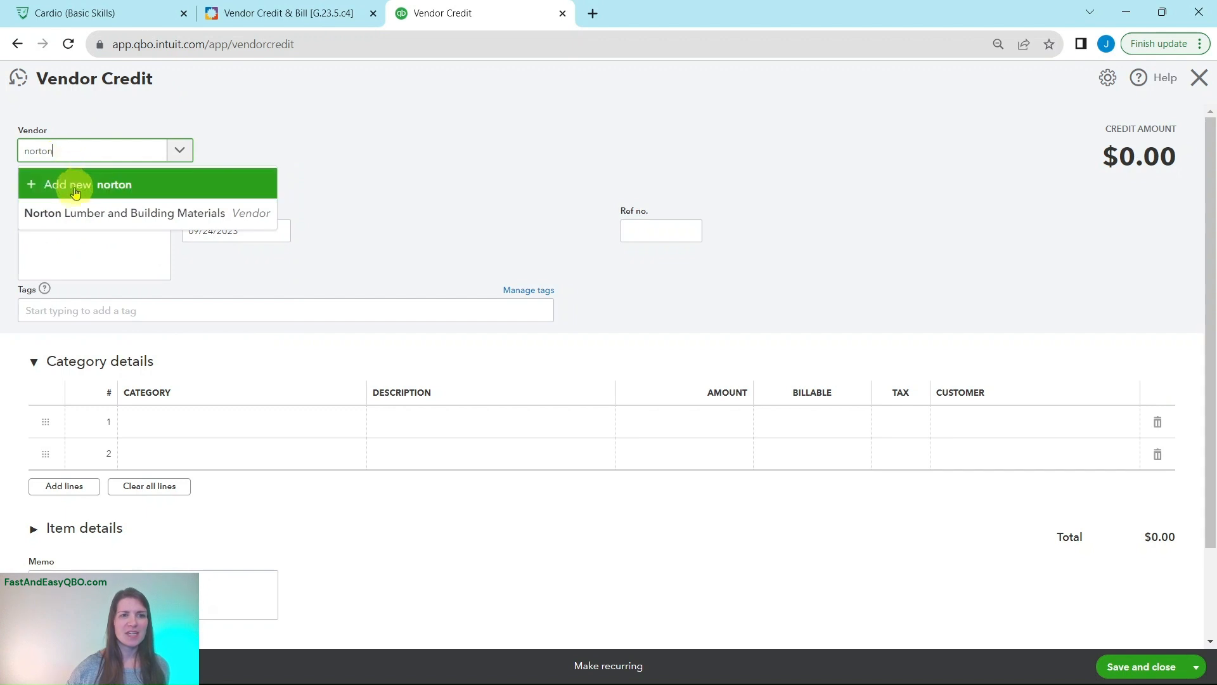
left_click(77, 214)
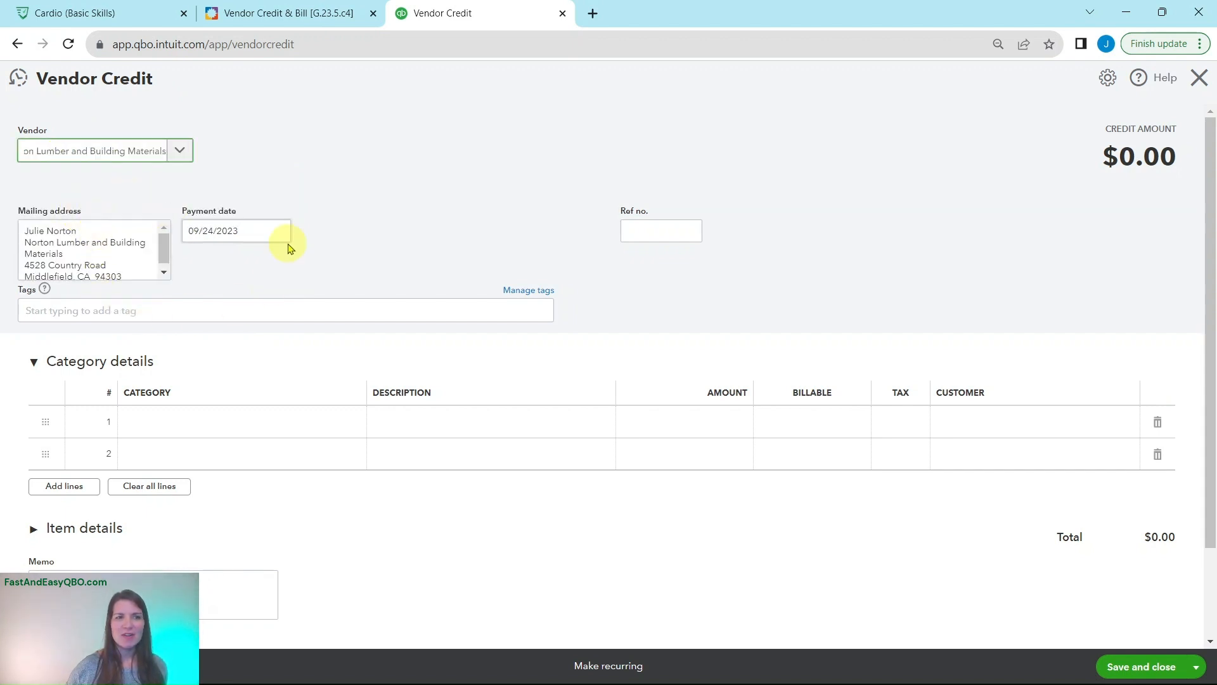
Step: Recheck the exercise's Step 3, then collapse the vendor credit's Category details grid and expand its Item details grid
left_click(315, 12)
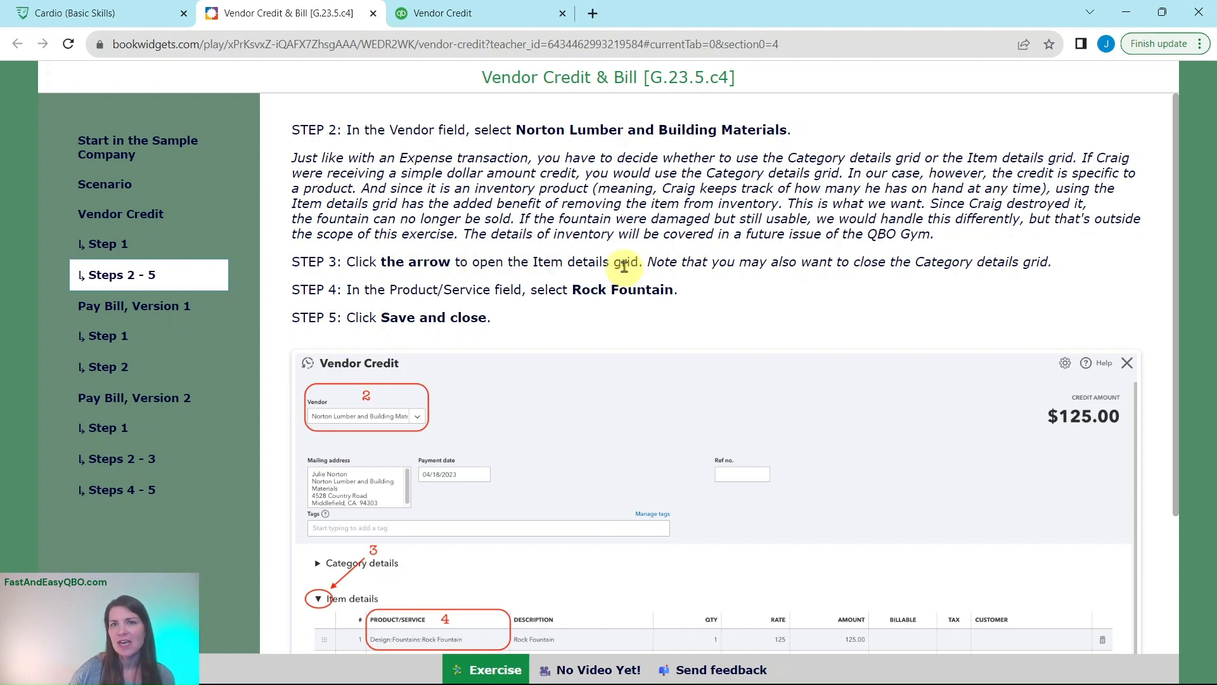
left_click(488, 15)
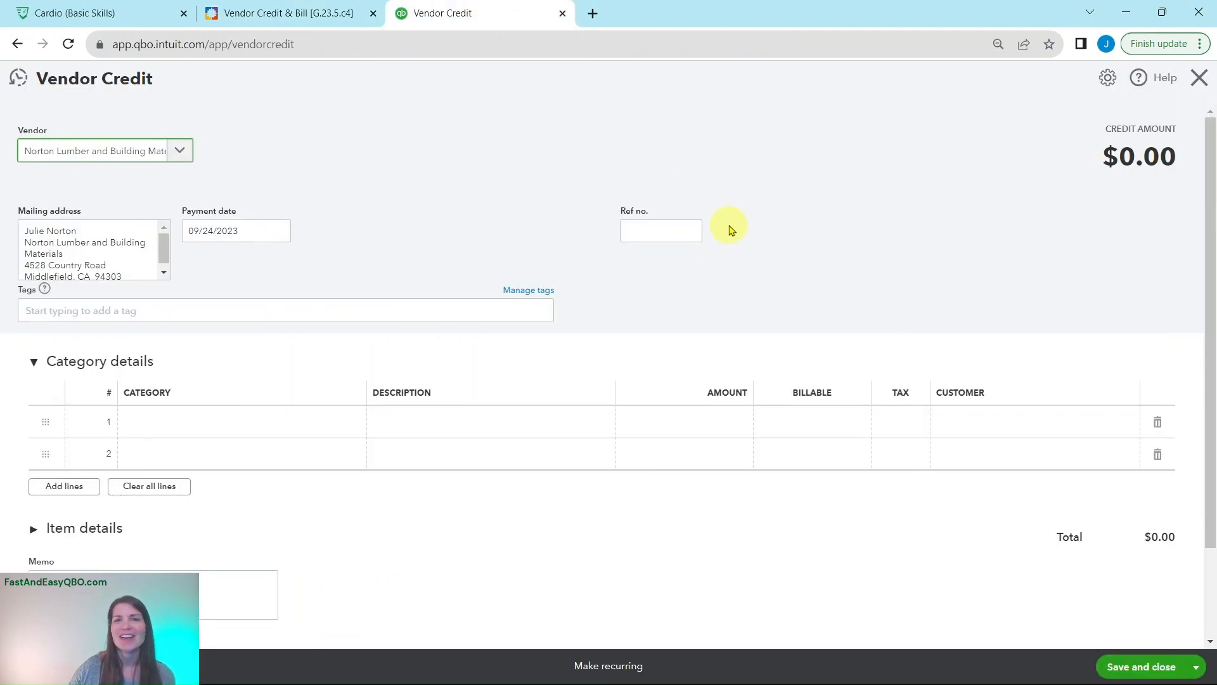
scroll(730, 229, "down", 3)
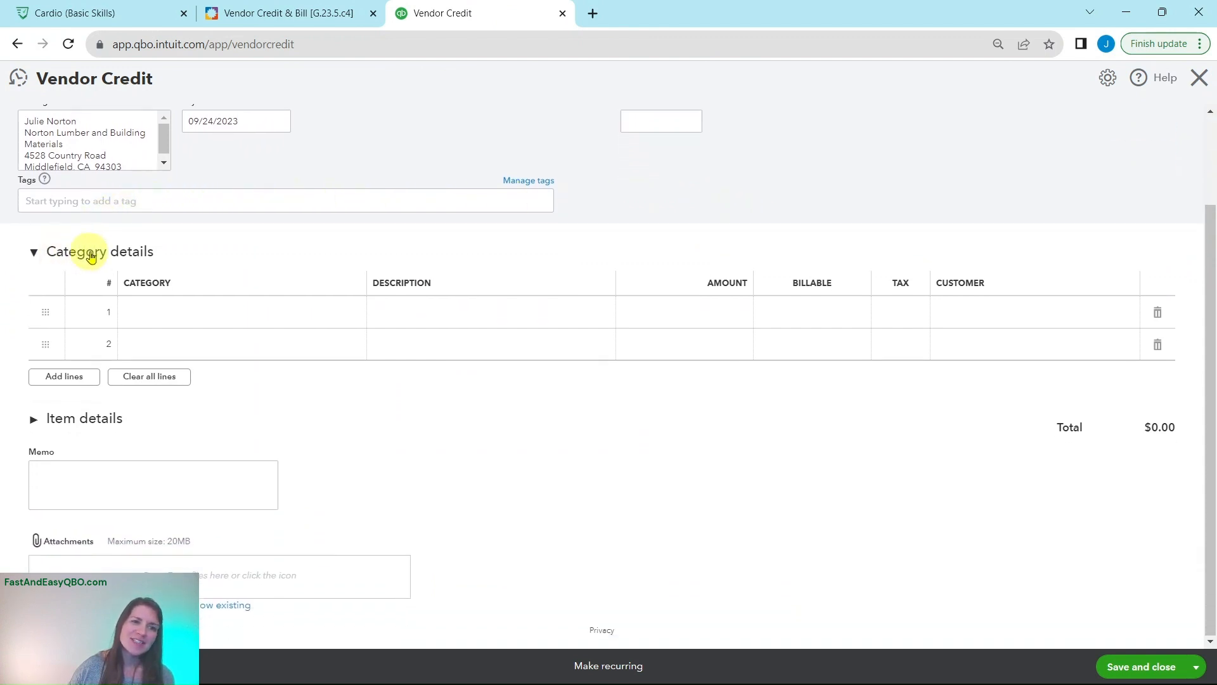
left_click(33, 252)
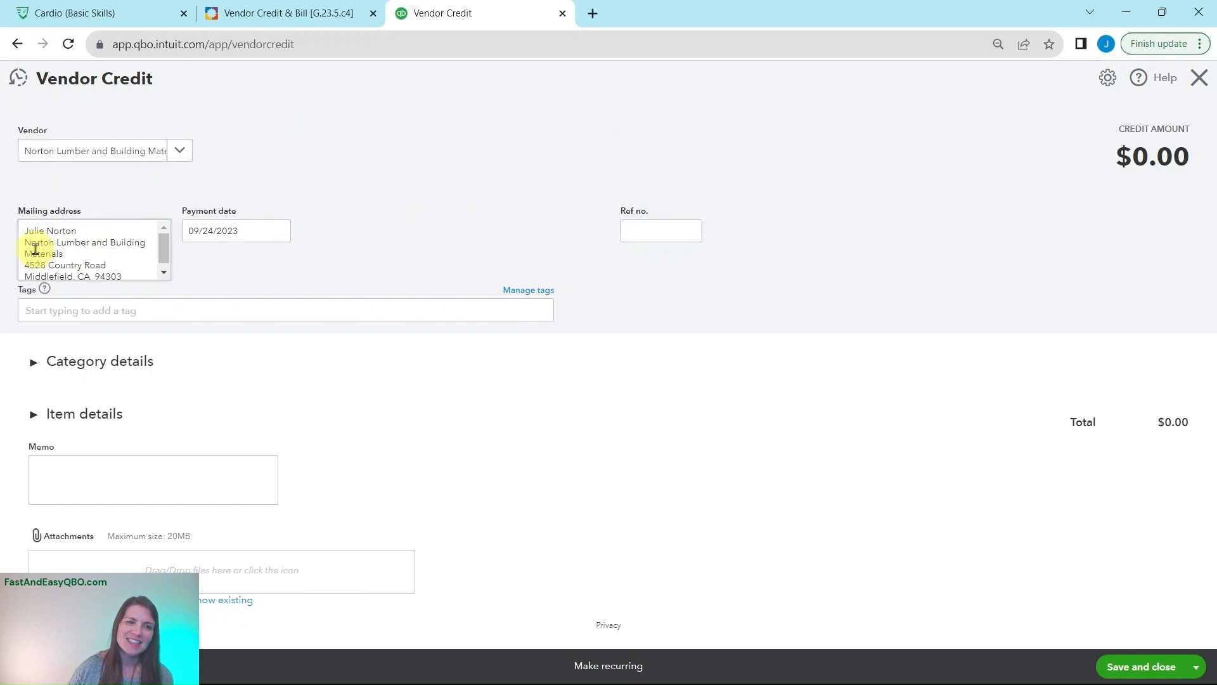
left_click(33, 416)
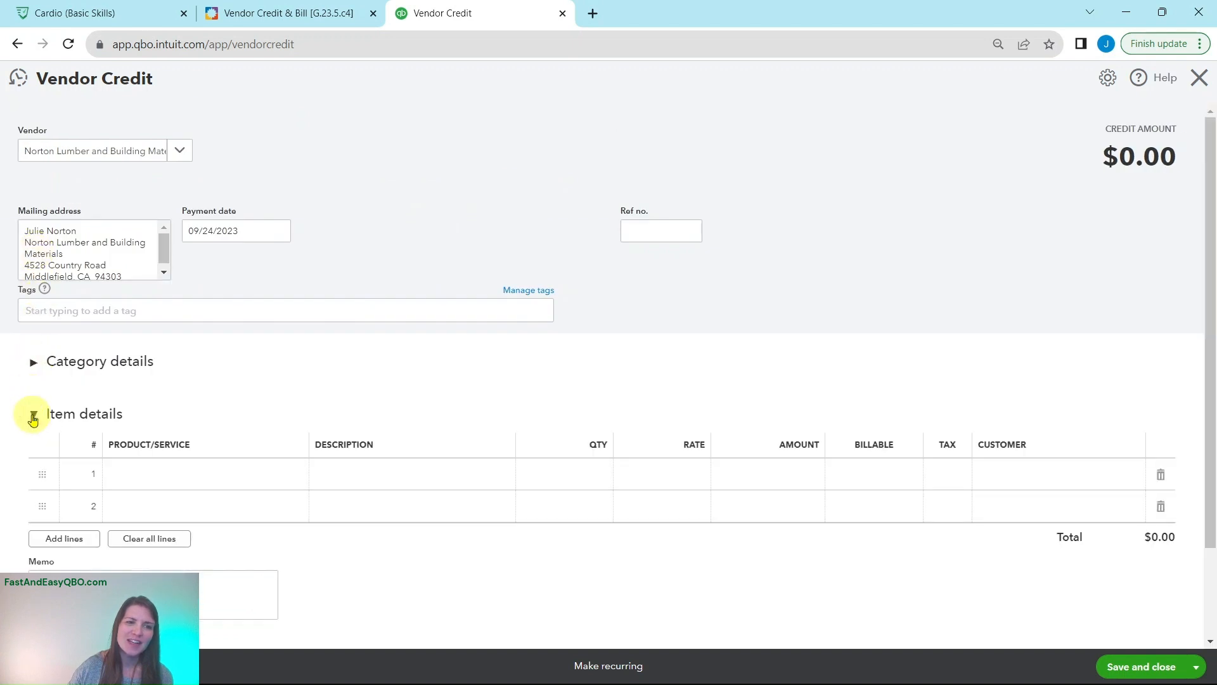
scroll(307, 378, "down", 2)
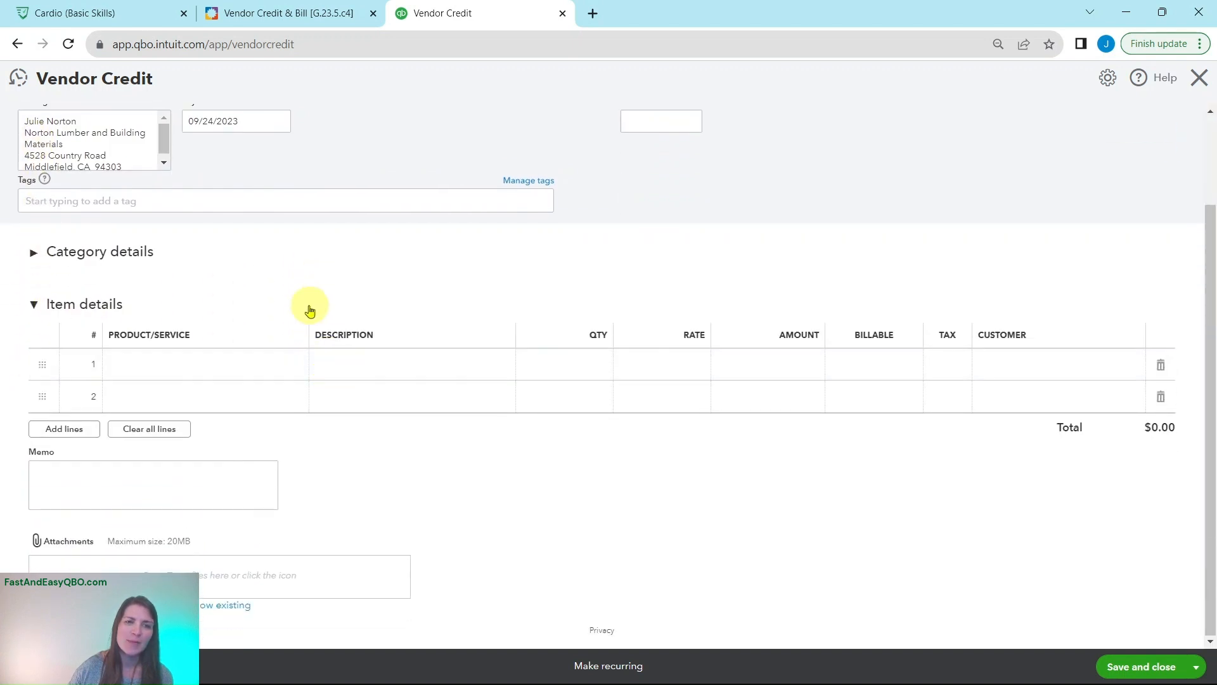
Step: Following Step 4 of the exercise, choose Rock Fountain as the product on the first item line of the vendor credit
left_click(292, 26)
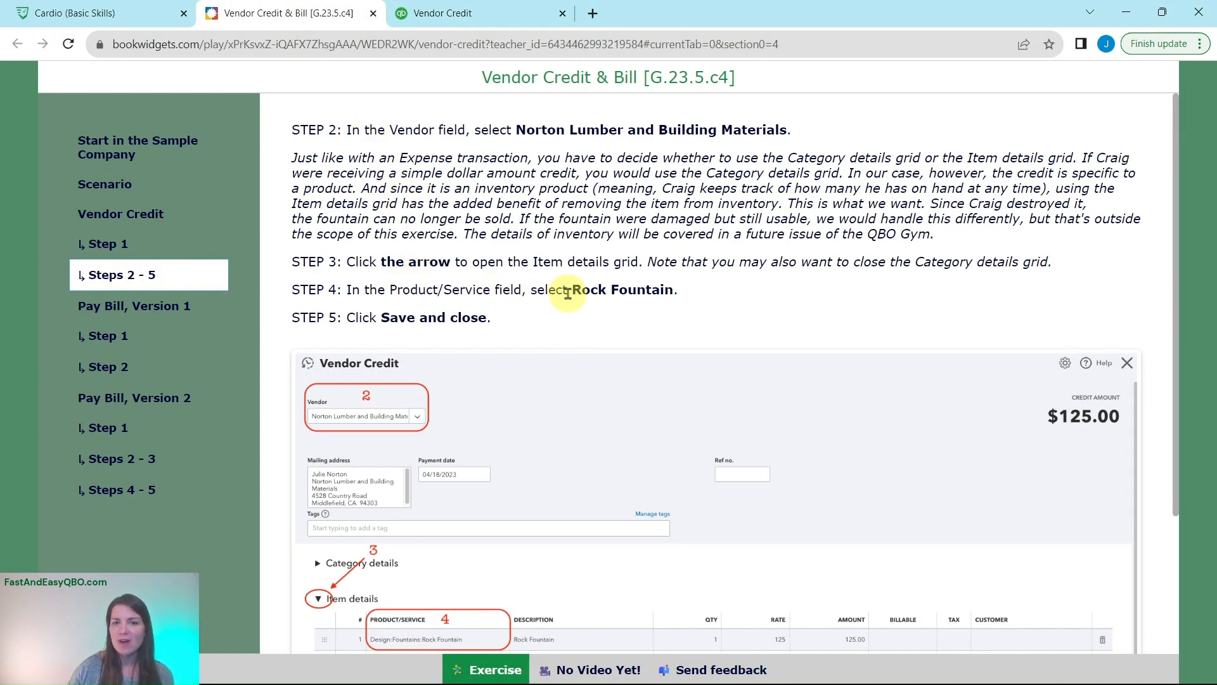
left_click(485, 19)
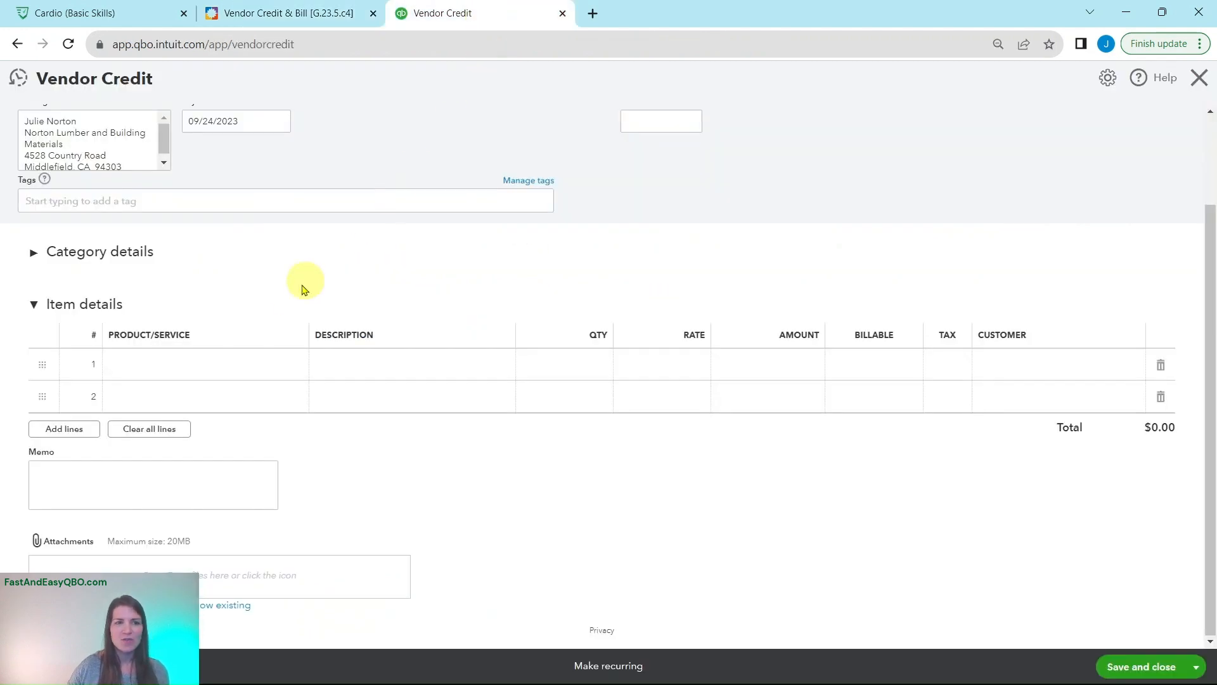
left_click(209, 365)
left_click(210, 366)
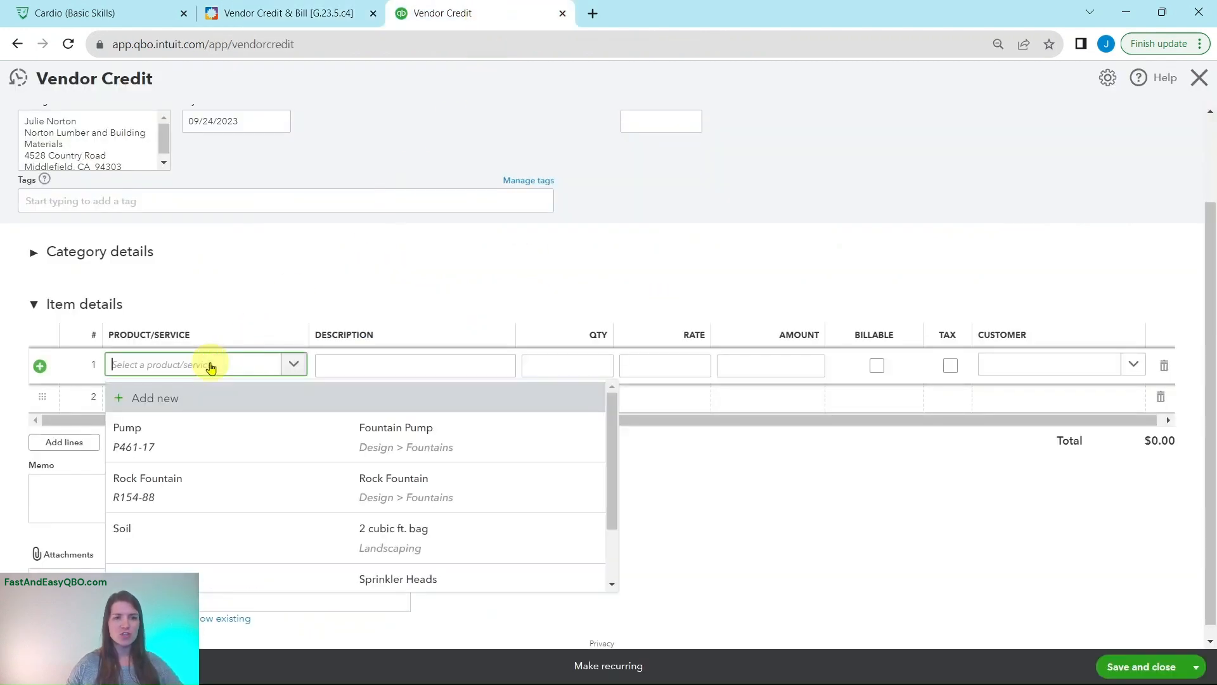
type("rock")
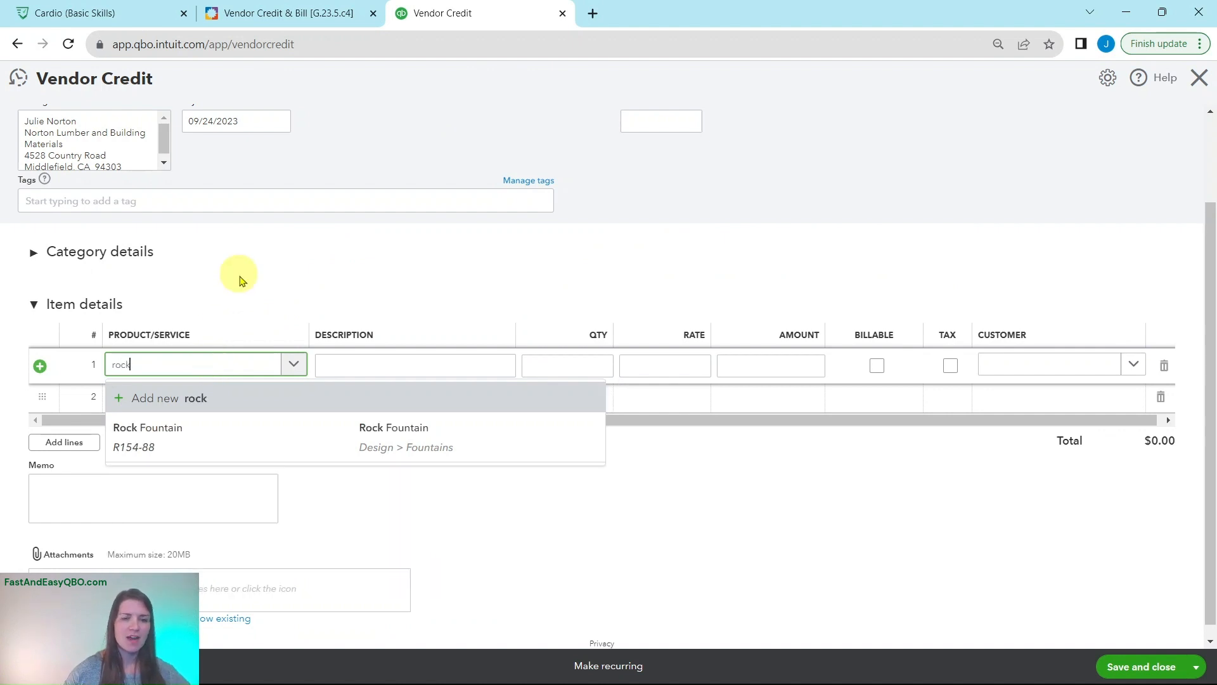
left_click(252, 433)
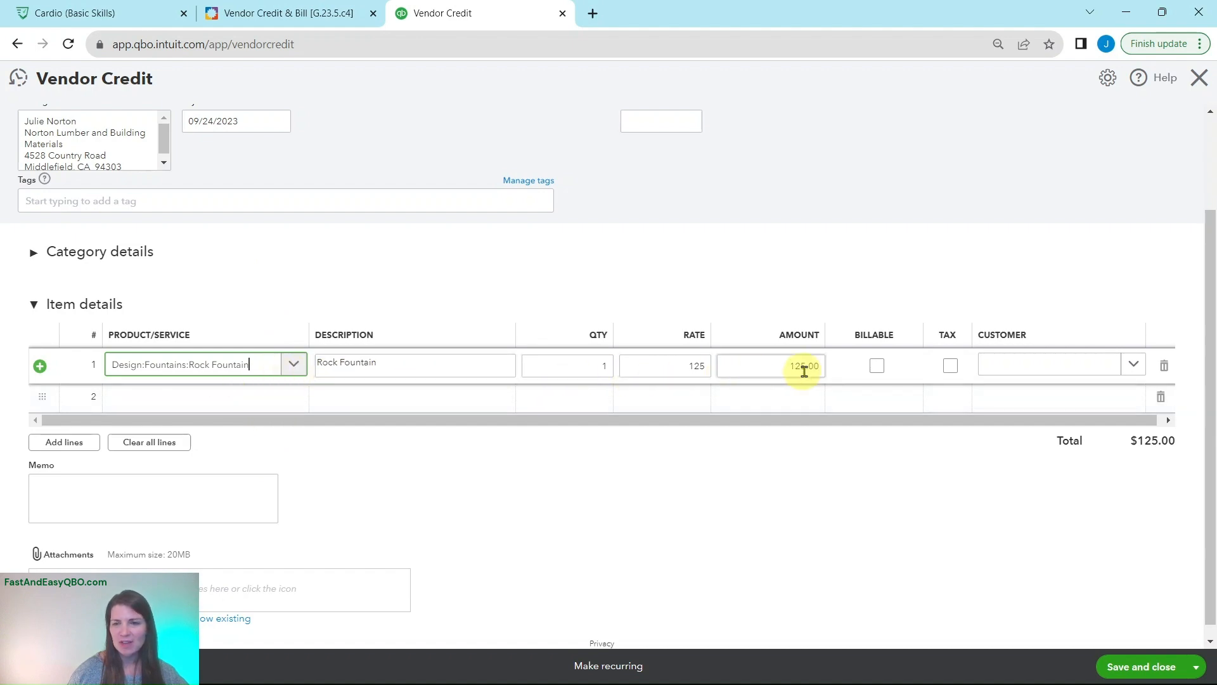
Step: Compare the vendor credit with the exercise's example screenshot, then save and close it
left_click(289, 14)
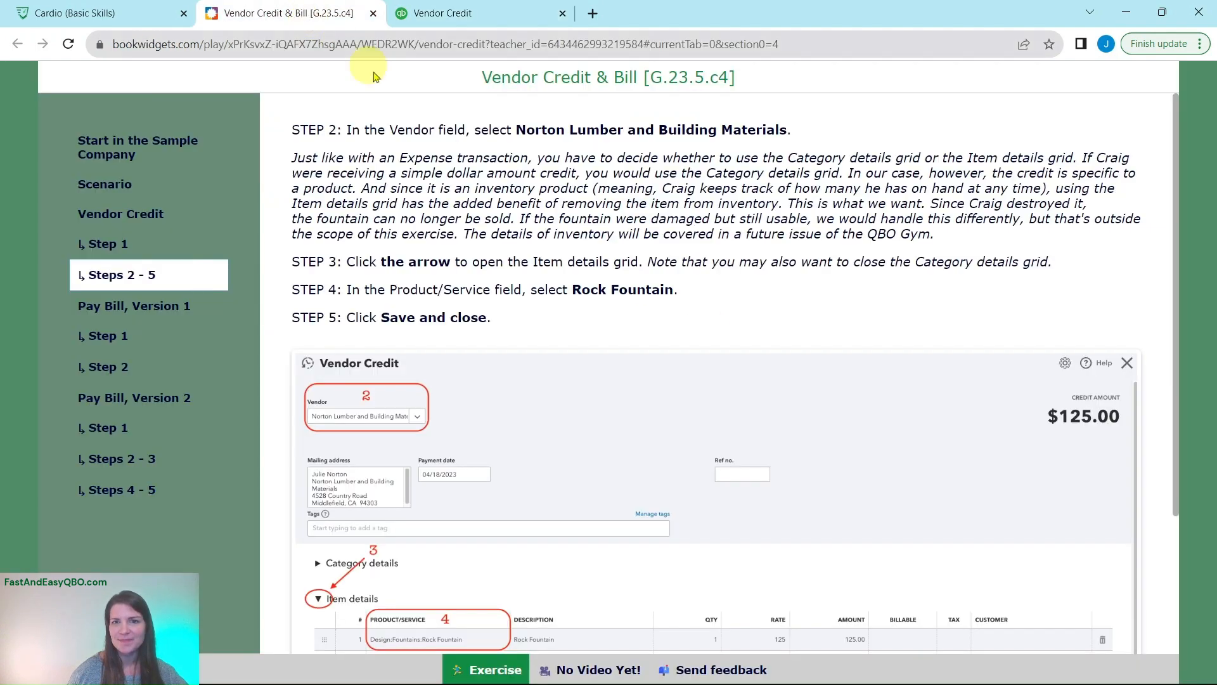
scroll(665, 311, "down", 3)
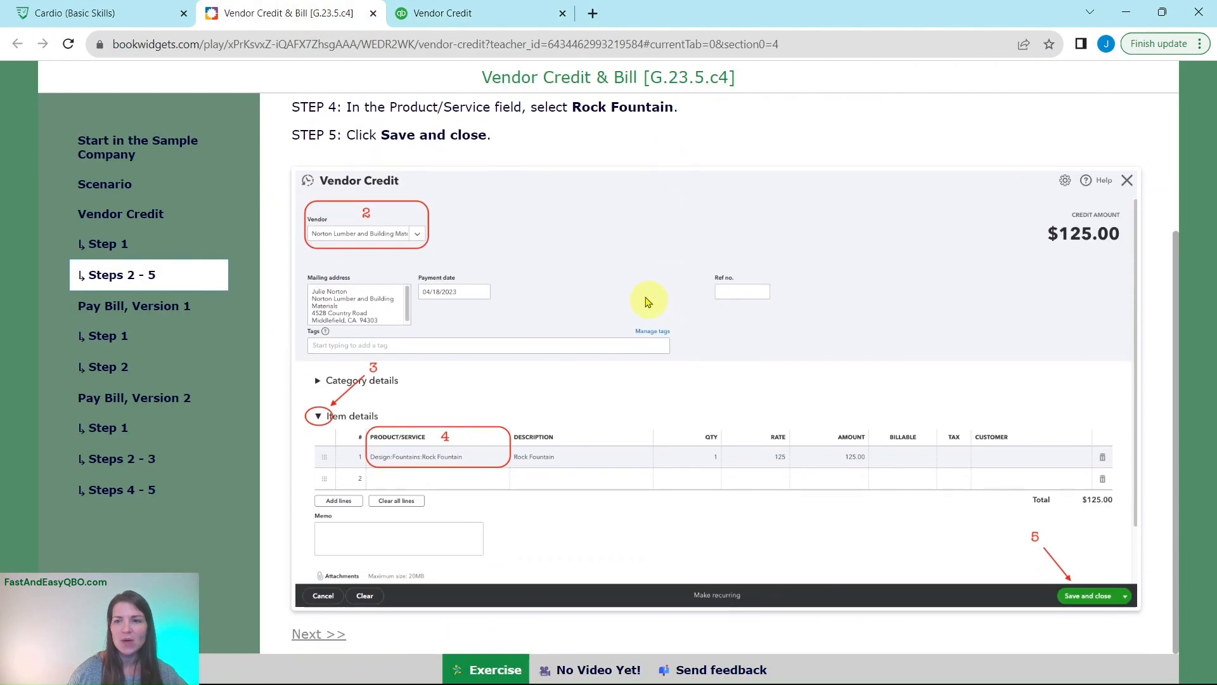
left_click(489, 19)
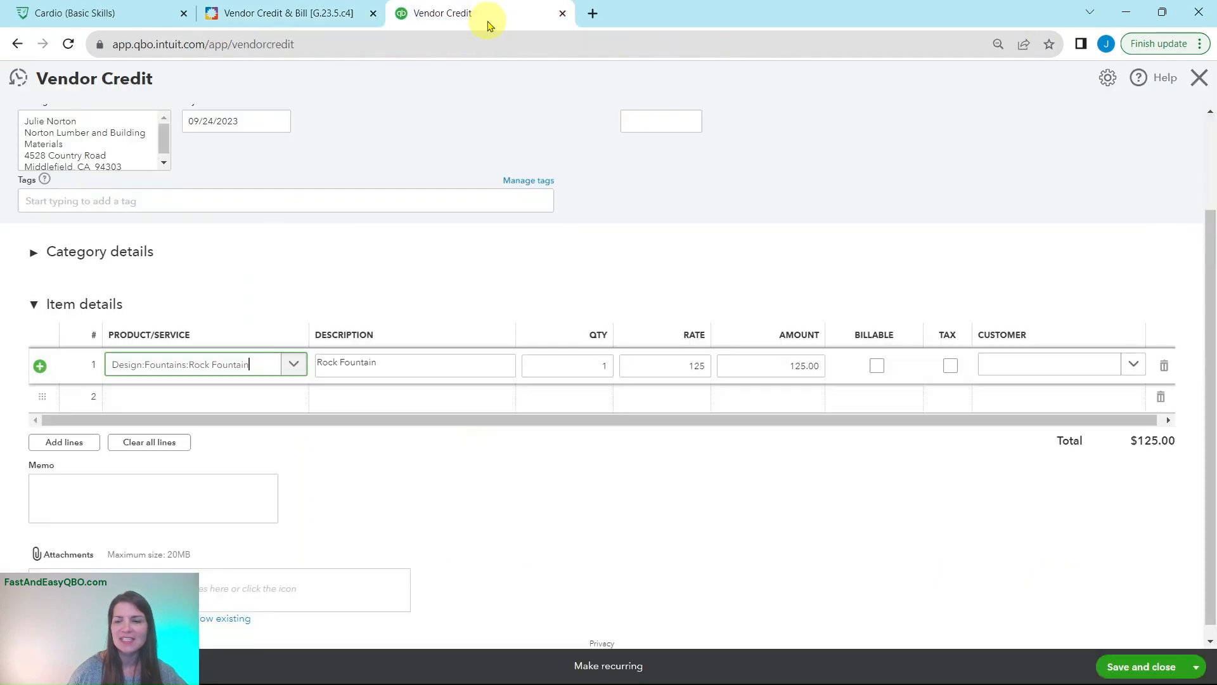
left_click(1140, 660)
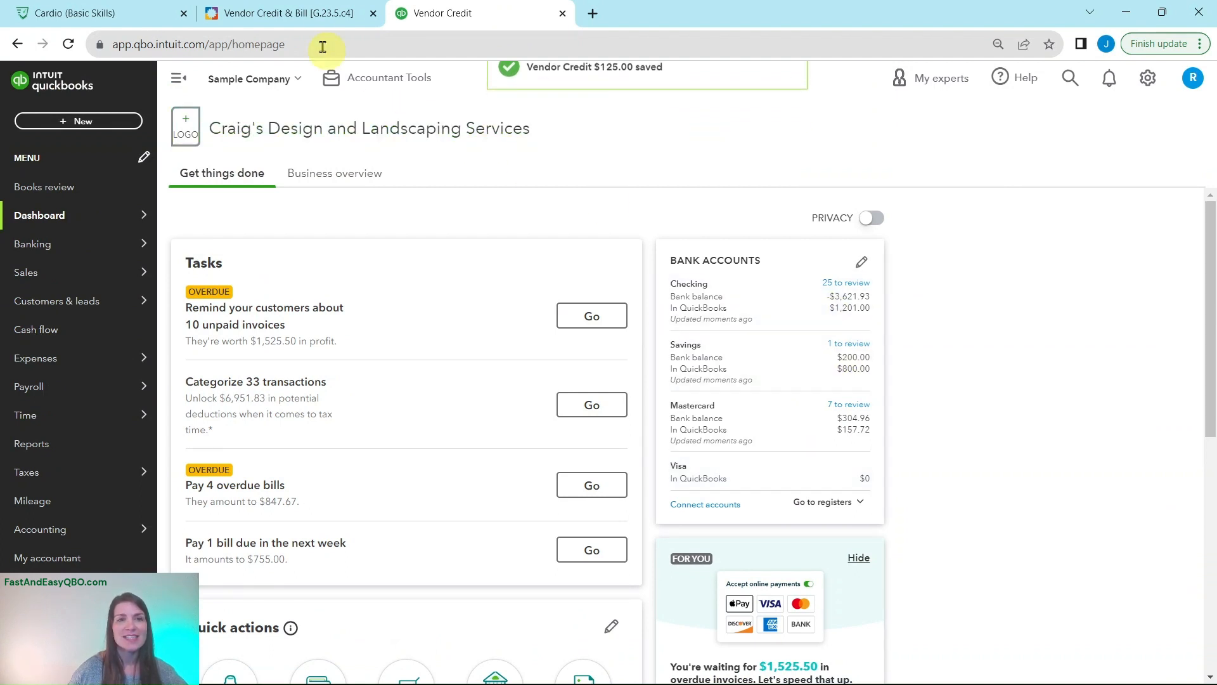
Step: Read Pay Bill, Version 1 and its Step 1 in the exercise, and open Pay Bills in QuickBooks
left_click(298, 14)
left_click(110, 305)
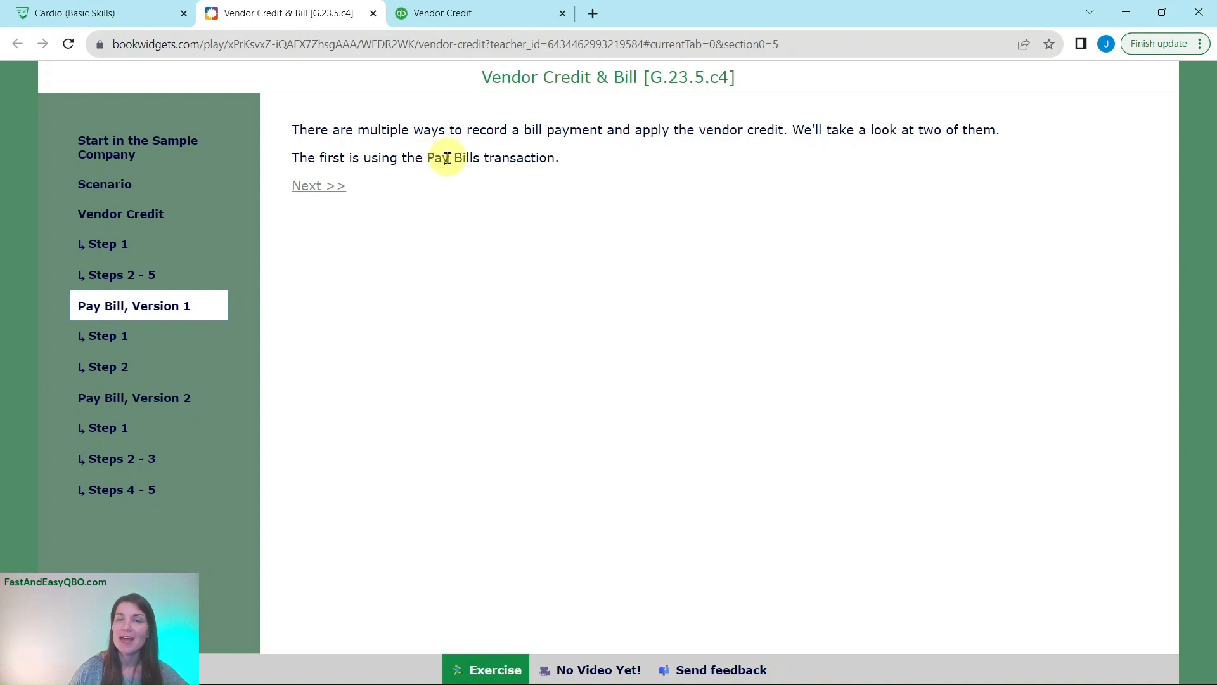
left_click(105, 338)
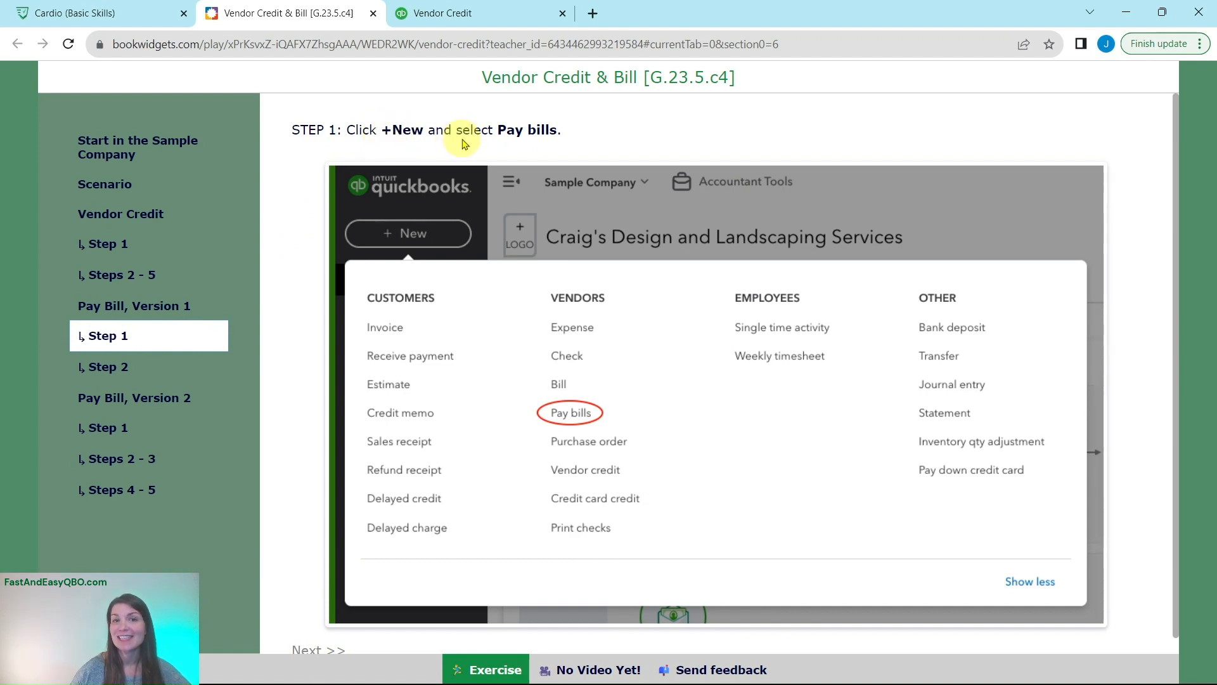
left_click(469, 17)
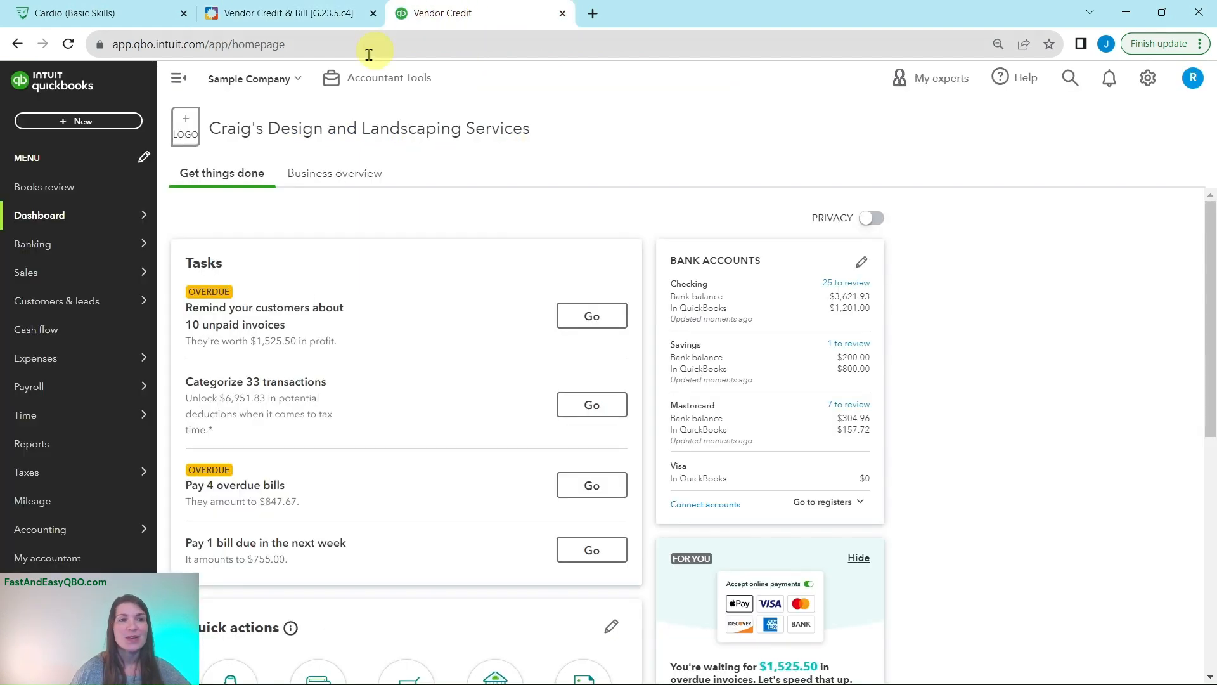
left_click(74, 122)
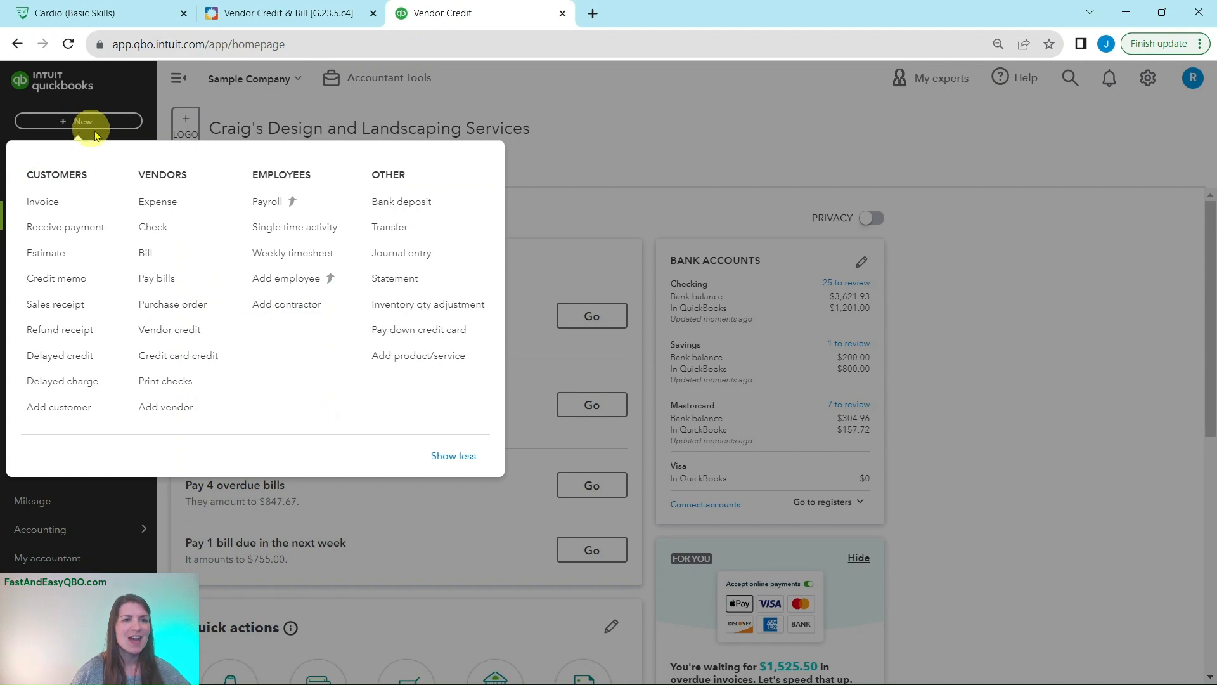
left_click(158, 282)
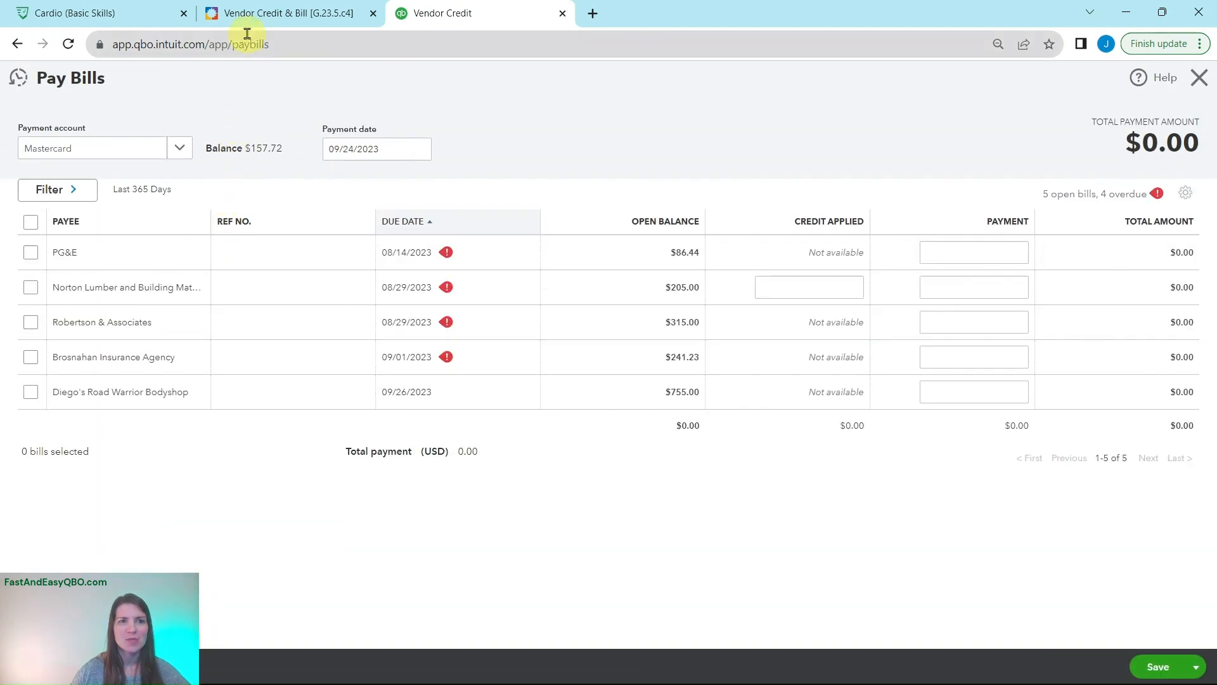
Step: Following Step 2 of Pay Bill, Version 1, select the Norton Lumber and Building Materials bill for payment
left_click(253, 15)
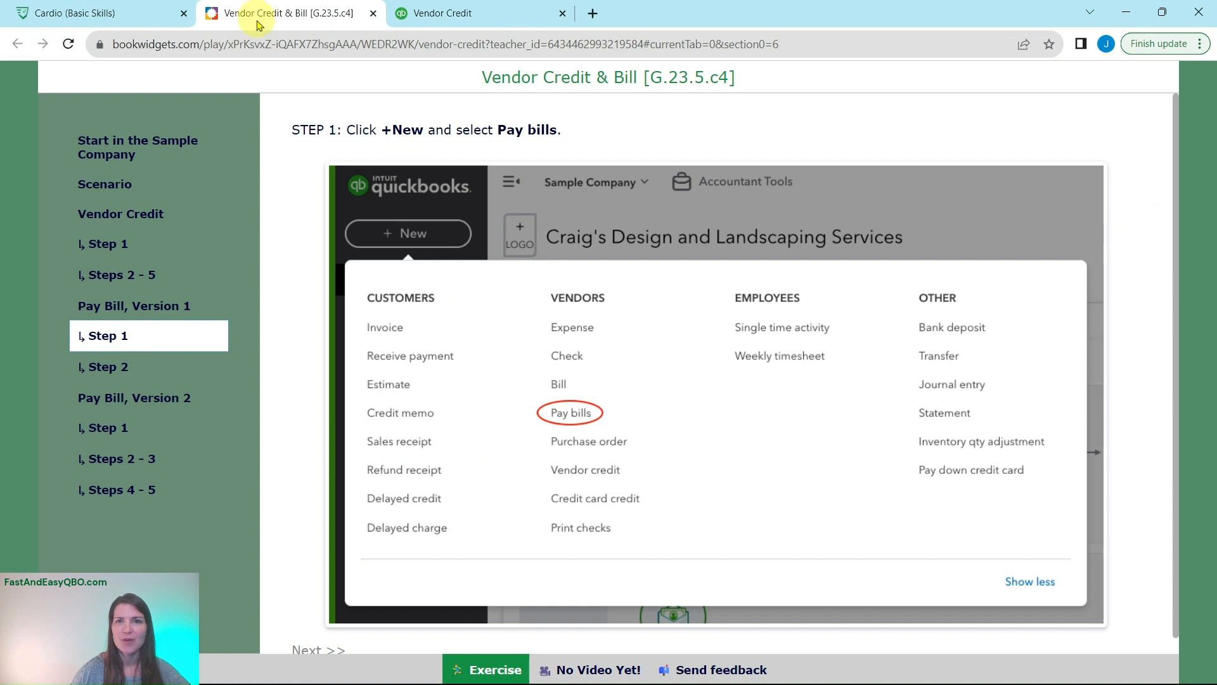
left_click(103, 368)
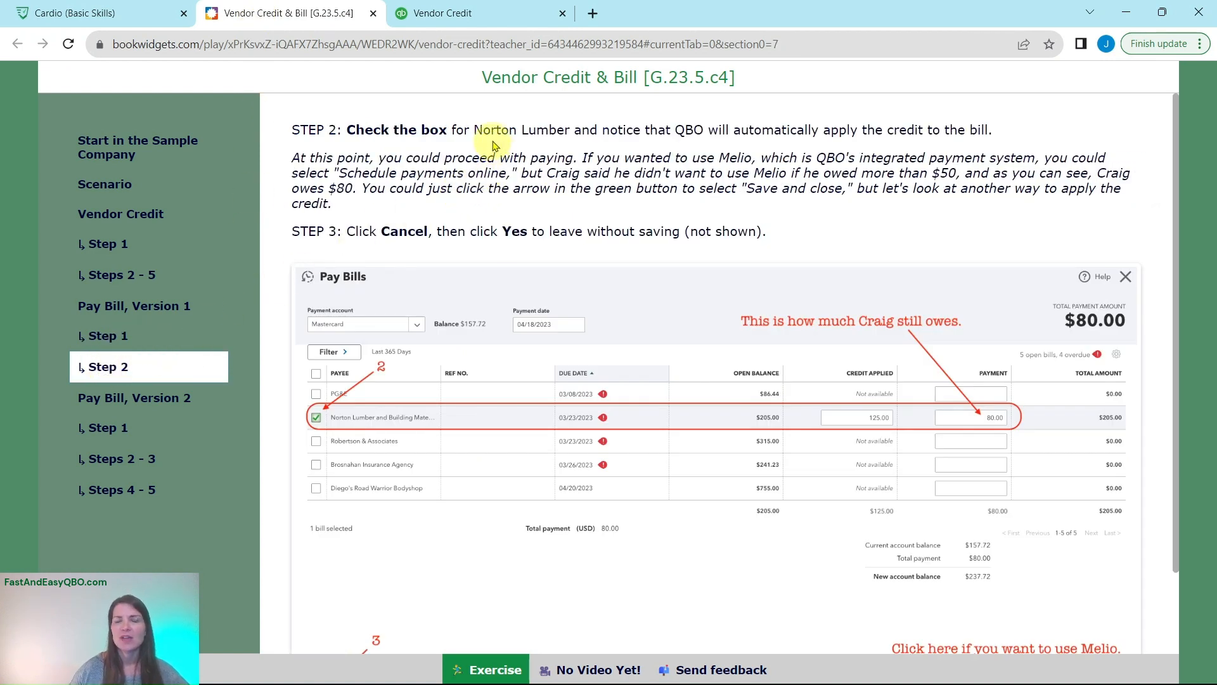
left_click(481, 19)
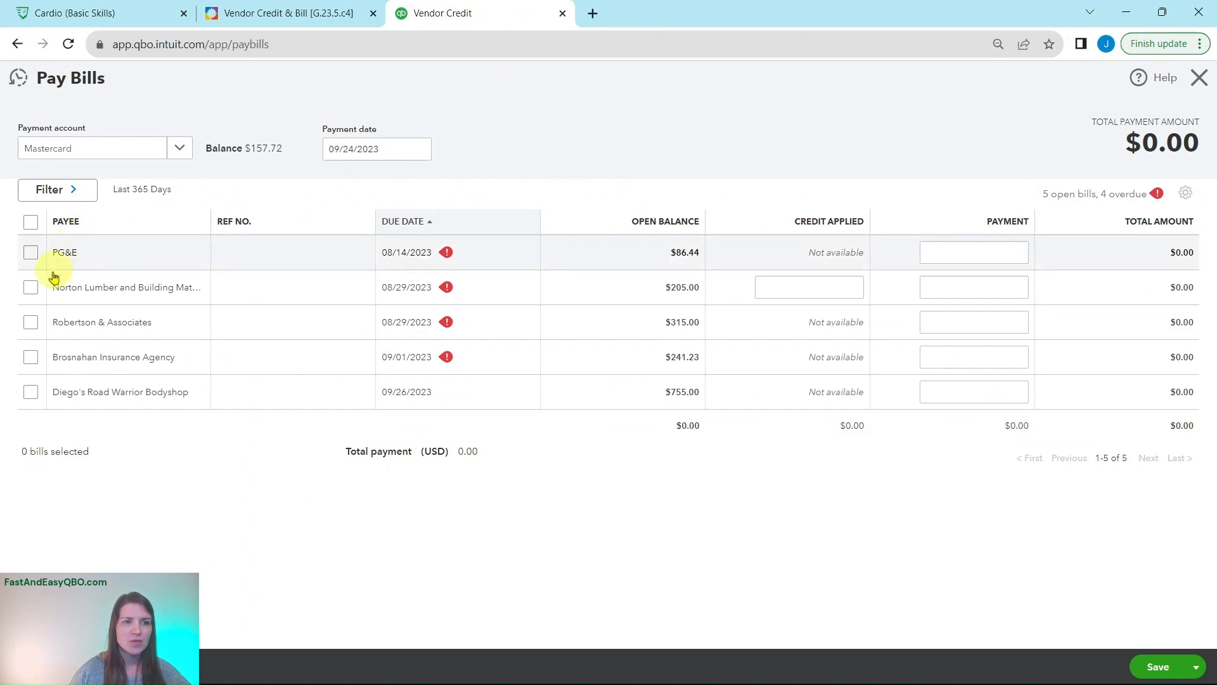
left_click(31, 288)
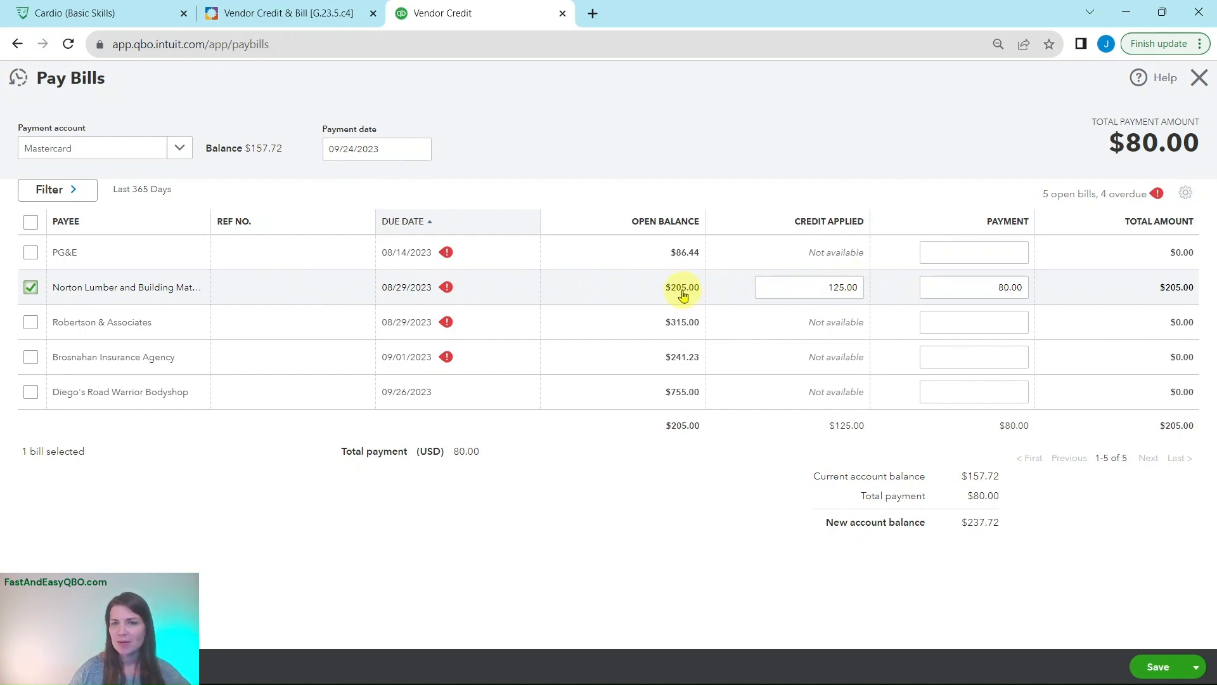
Step: Recheck Step 3 of Pay Bill, Version 1, then cancel the bill payment and leave without saving
left_click(278, 19)
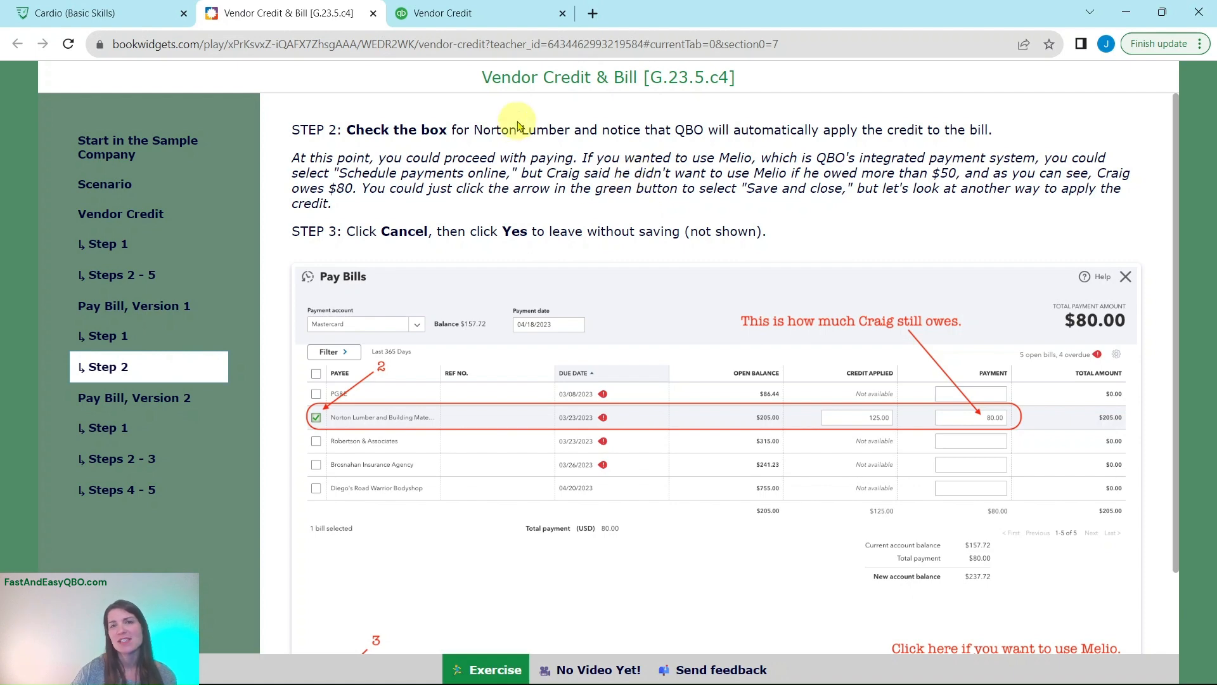
left_click(488, 16)
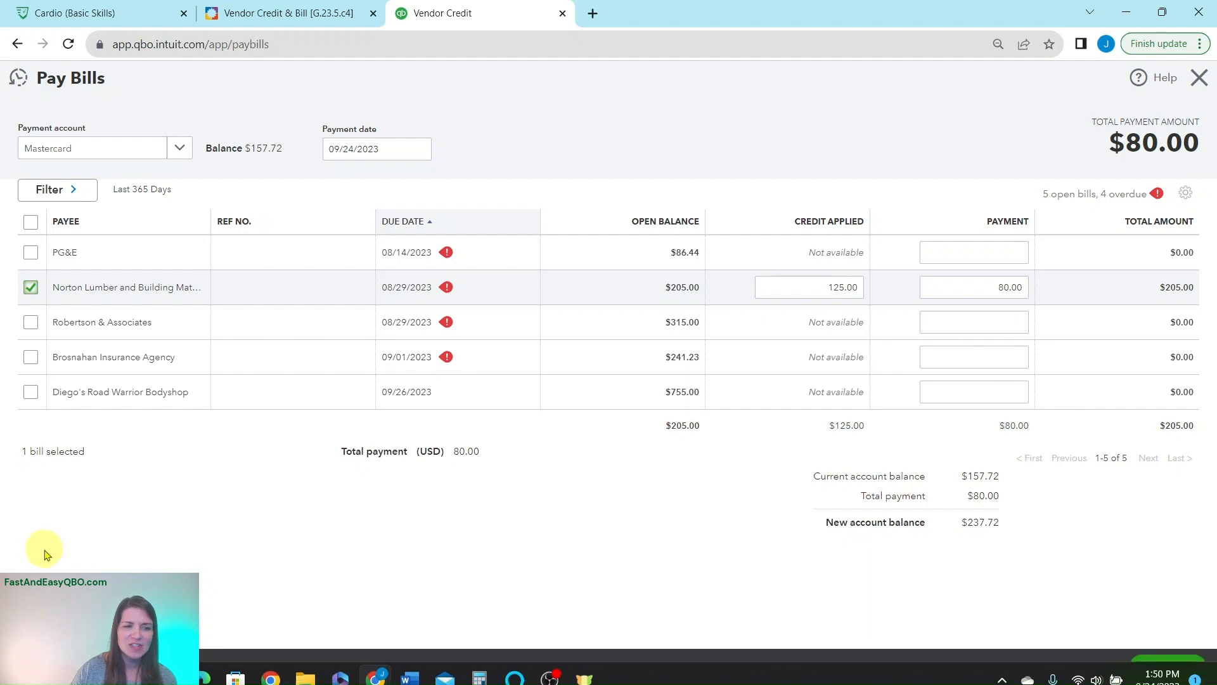
left_click(45, 667)
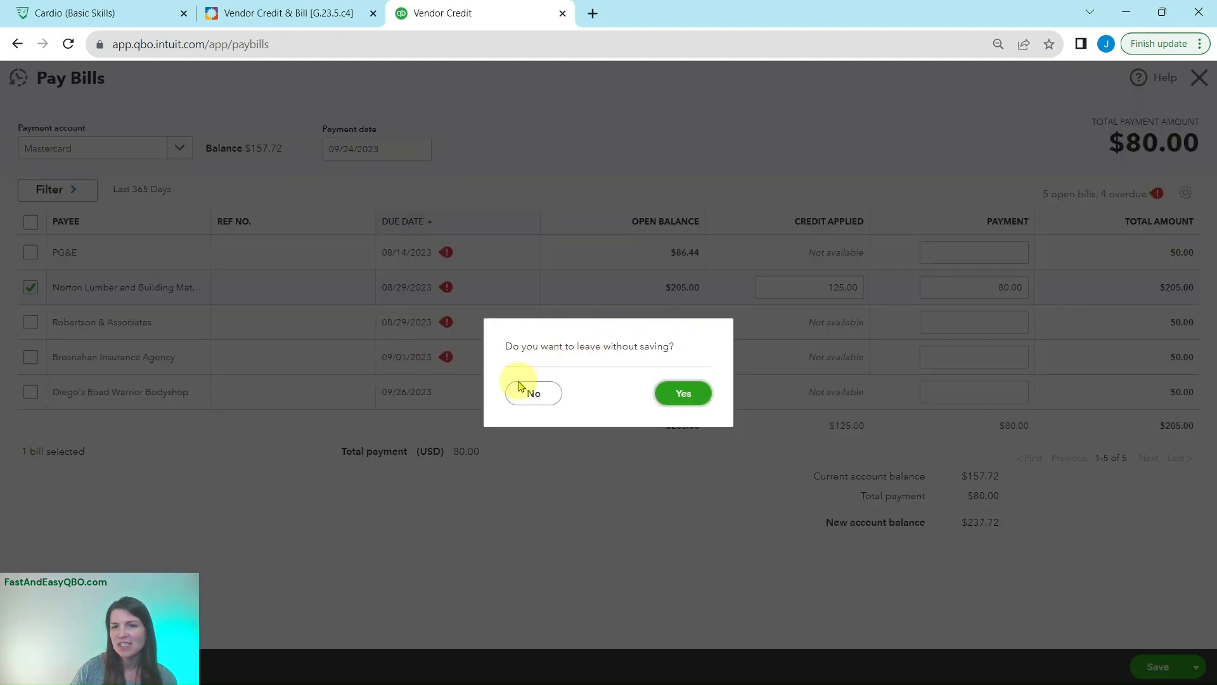
left_click(695, 399)
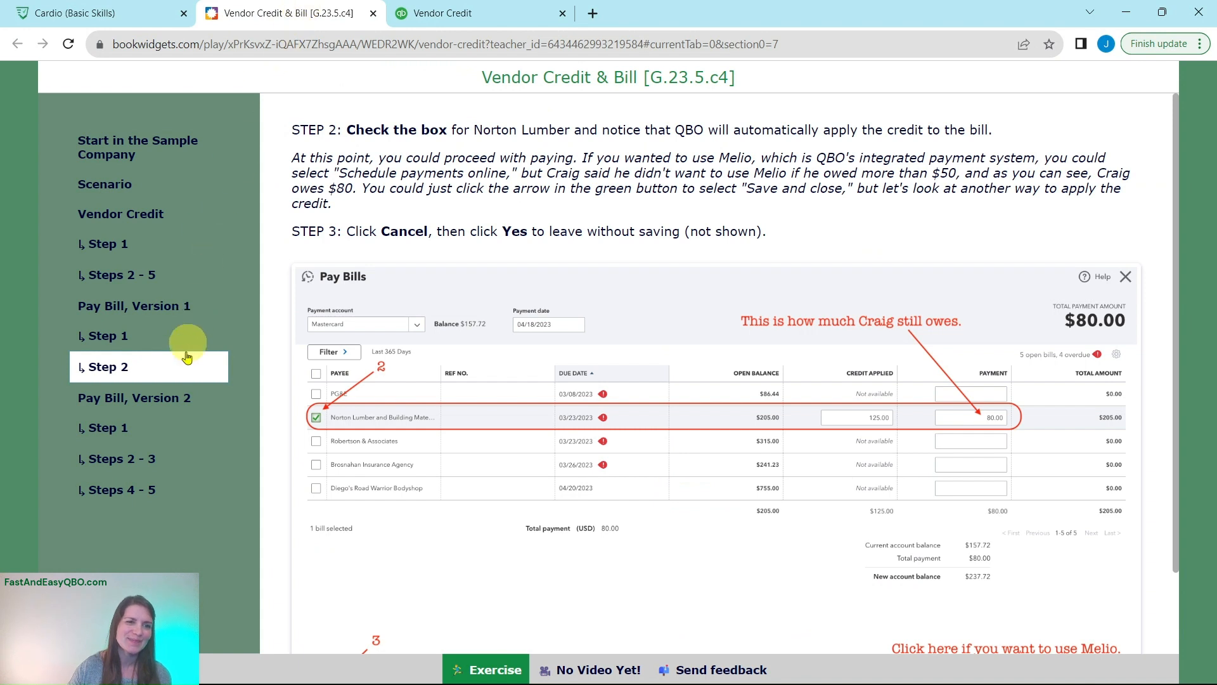
Step: Read Pay Bill, Version 2 and its Step 1 in the exercise, and create a new Expense in QuickBooks
left_click(133, 393)
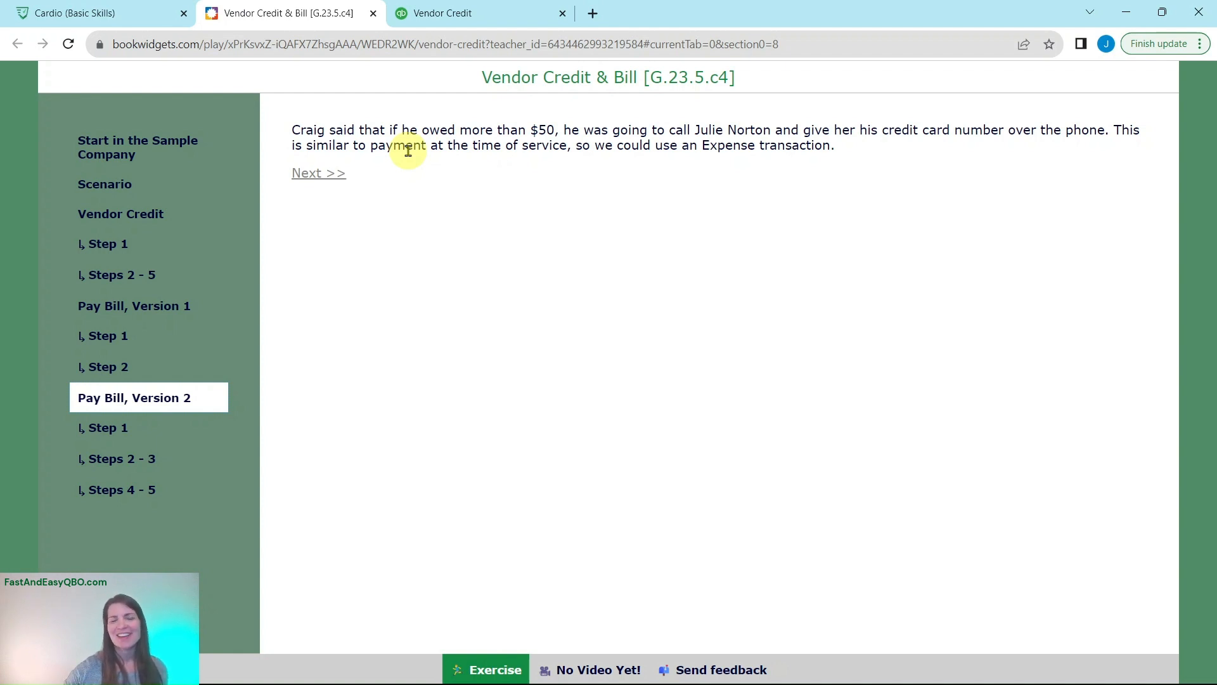
left_click(100, 427)
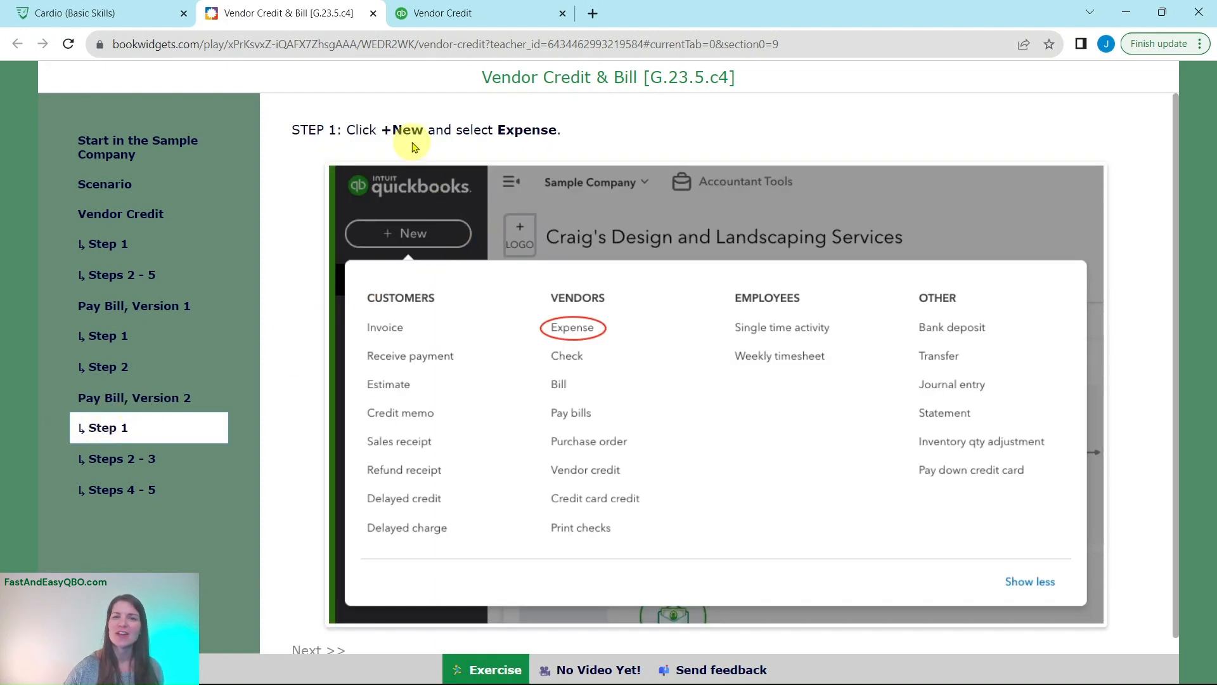
left_click(463, 20)
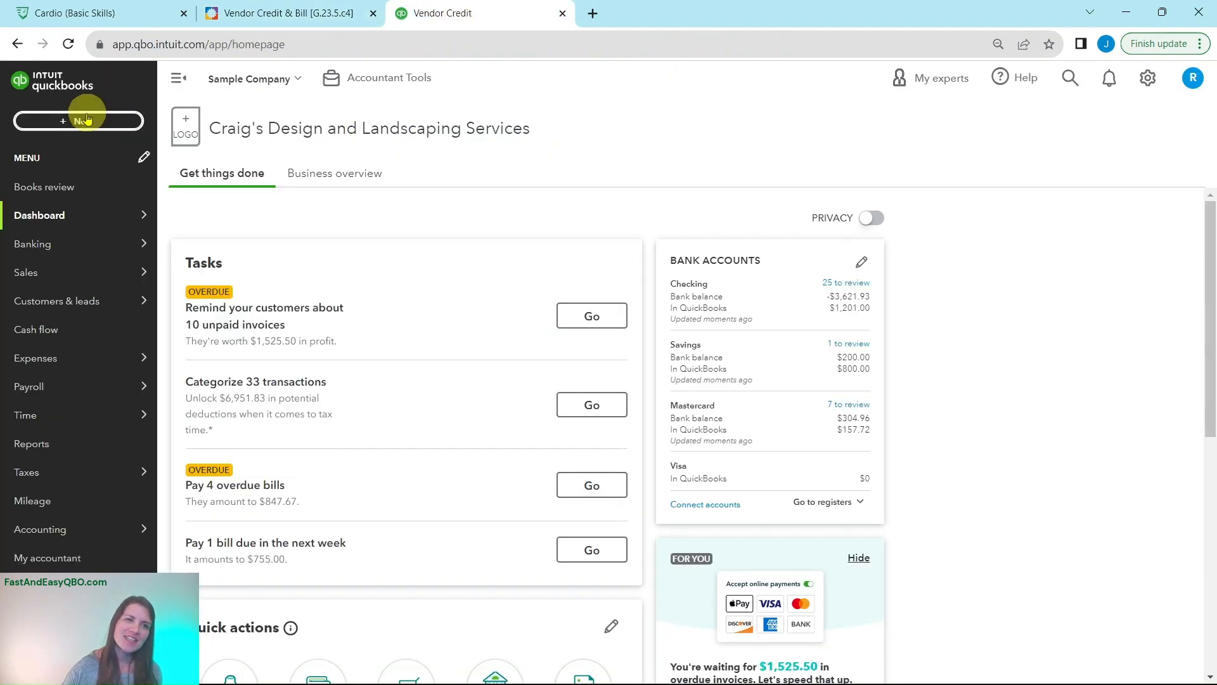
left_click(83, 121)
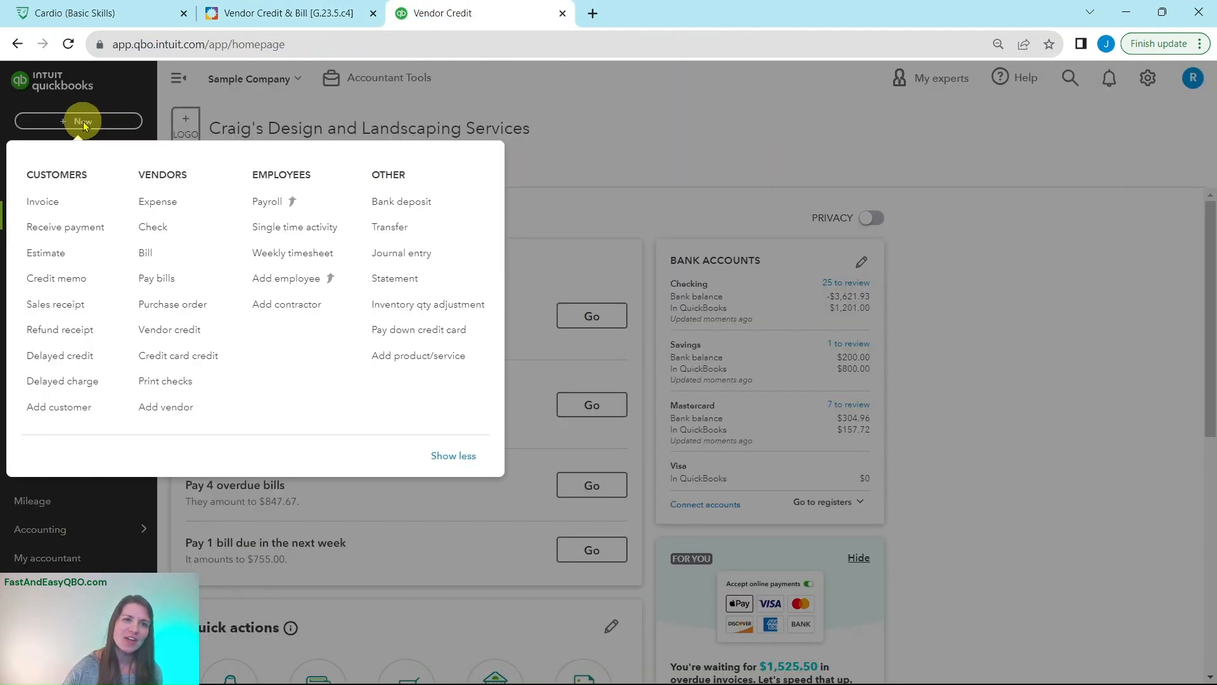
left_click(174, 210)
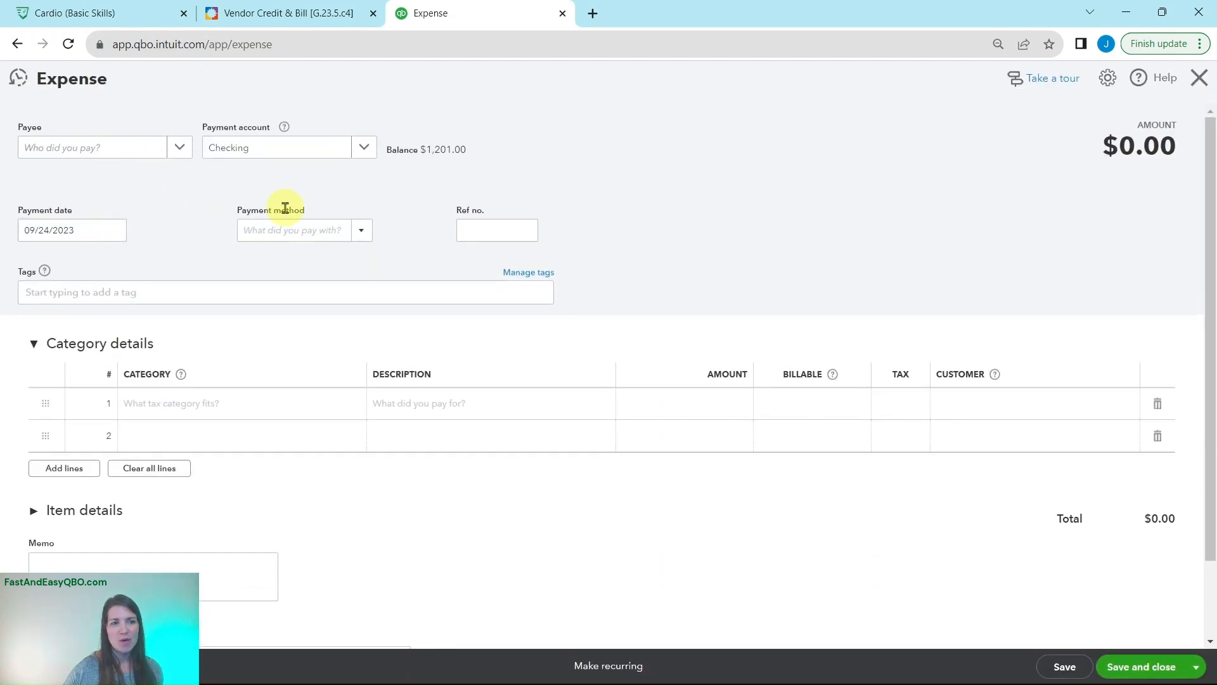
Step: Consult Steps 2 - 3 of Pay Bill, Version 2 and set the expense's payee to Norton Lumber and Building Materials
left_click(277, 13)
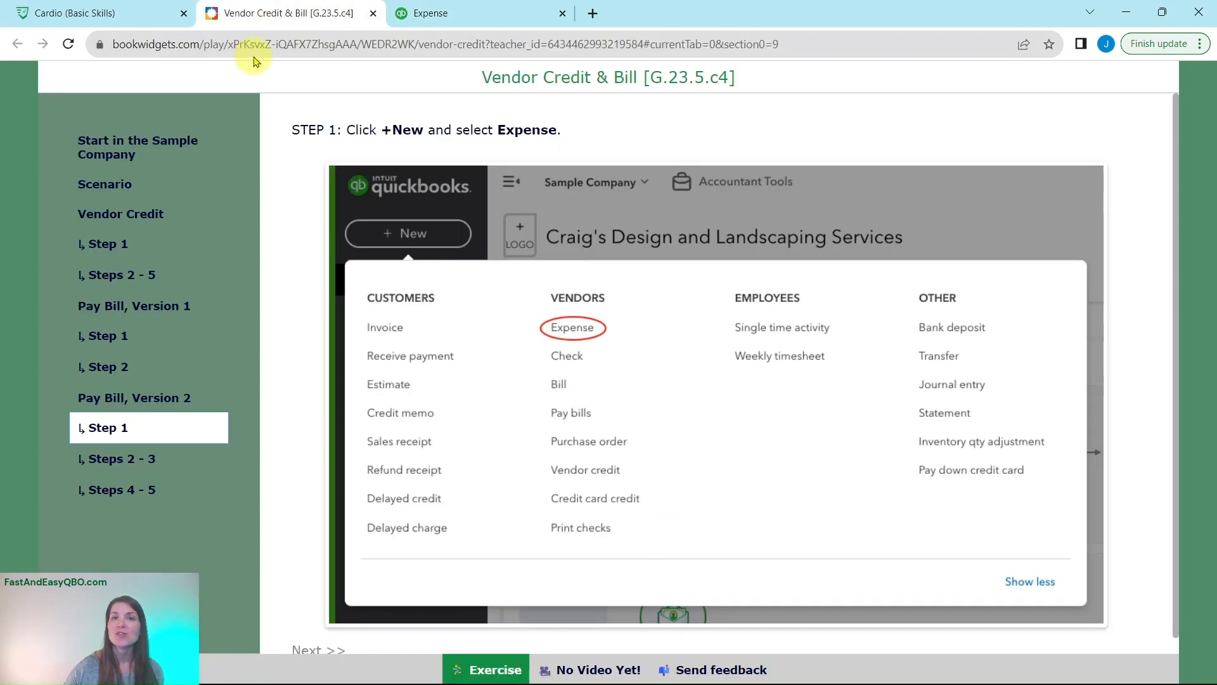
left_click(133, 459)
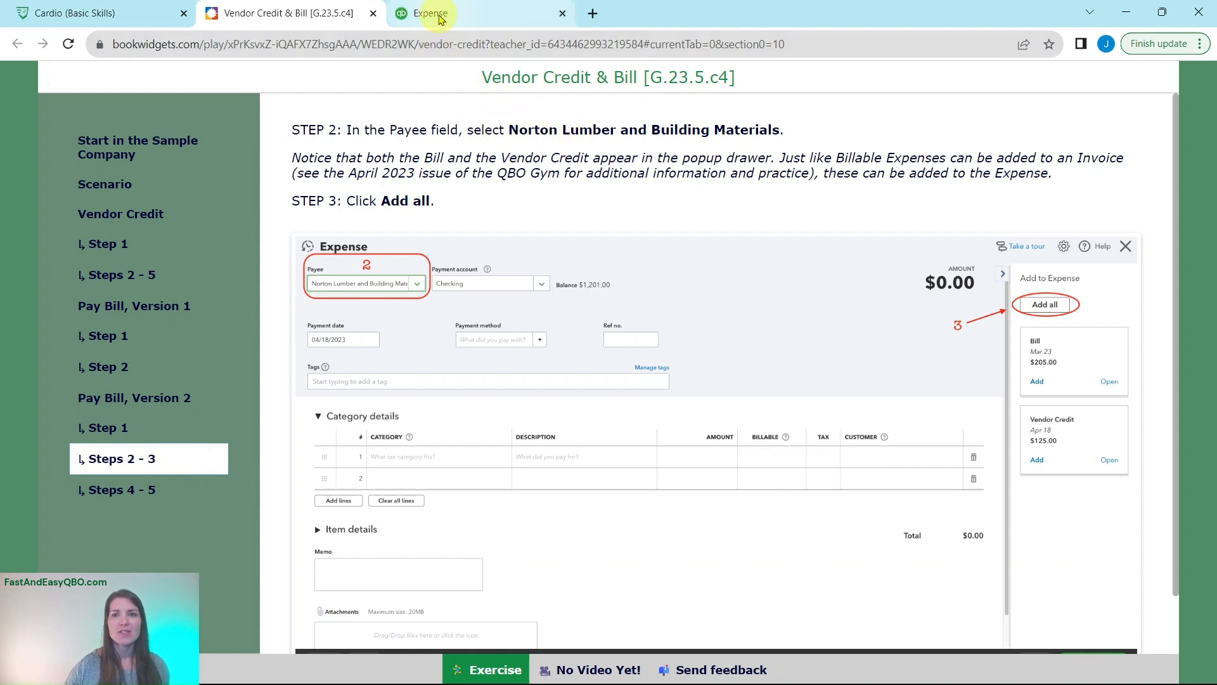
left_click(441, 19)
left_click(66, 149)
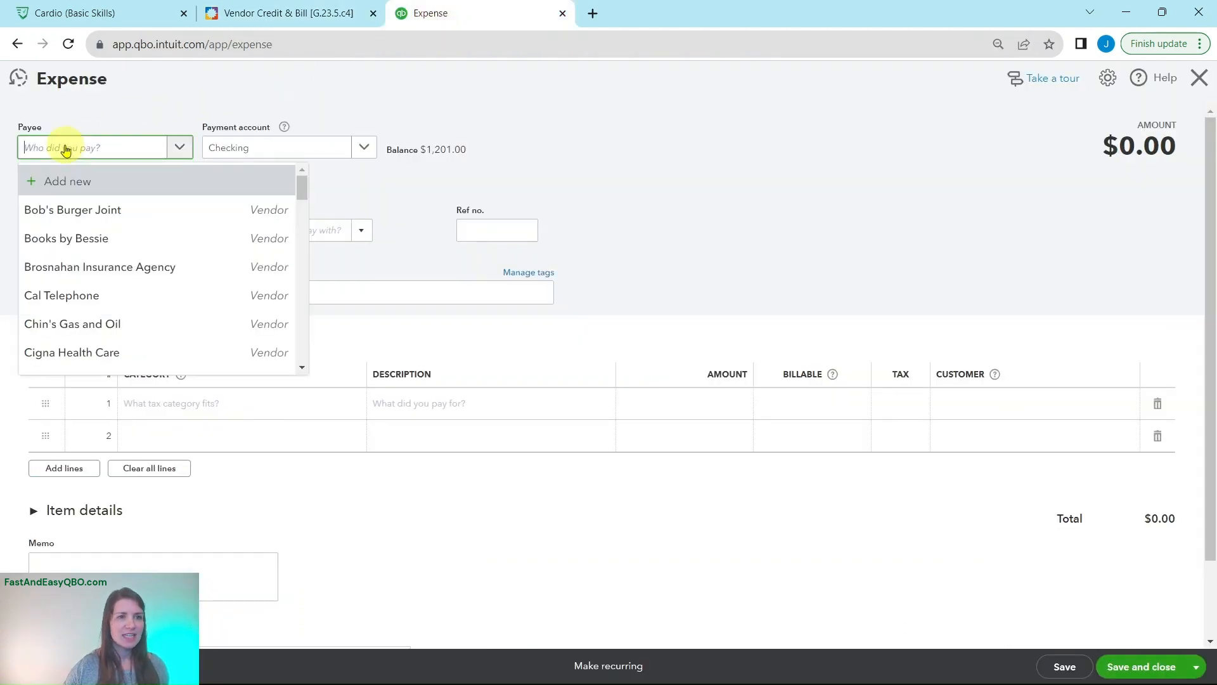
type("norton")
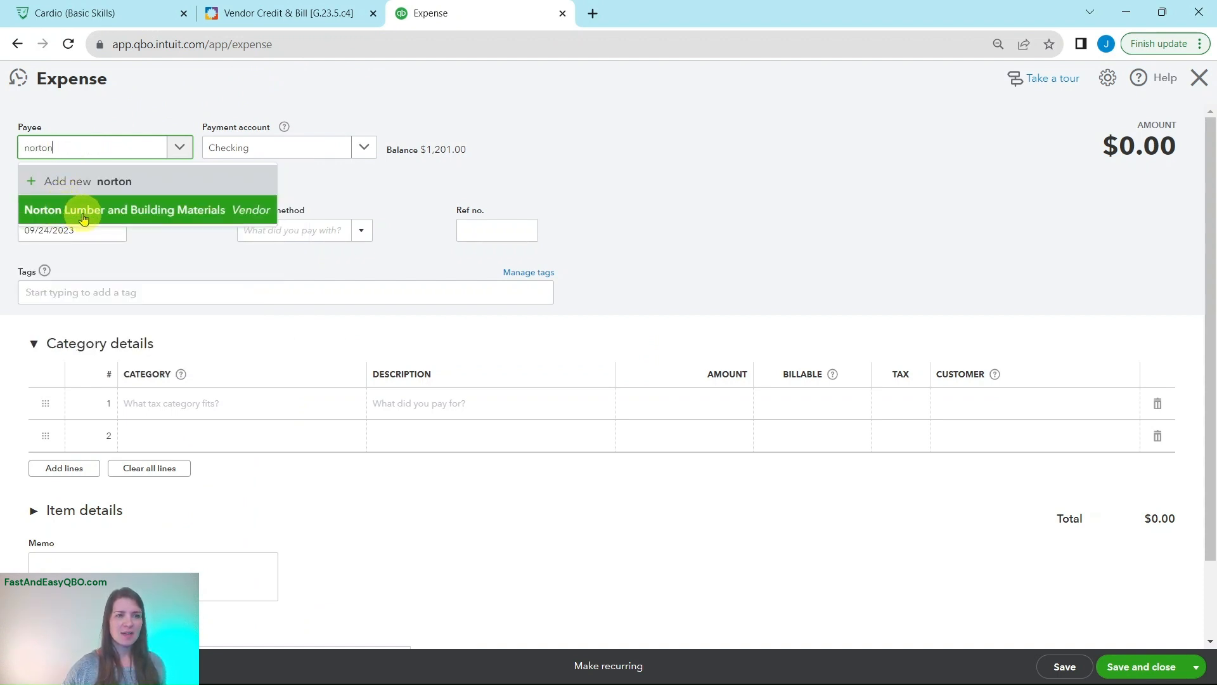
left_click(83, 217)
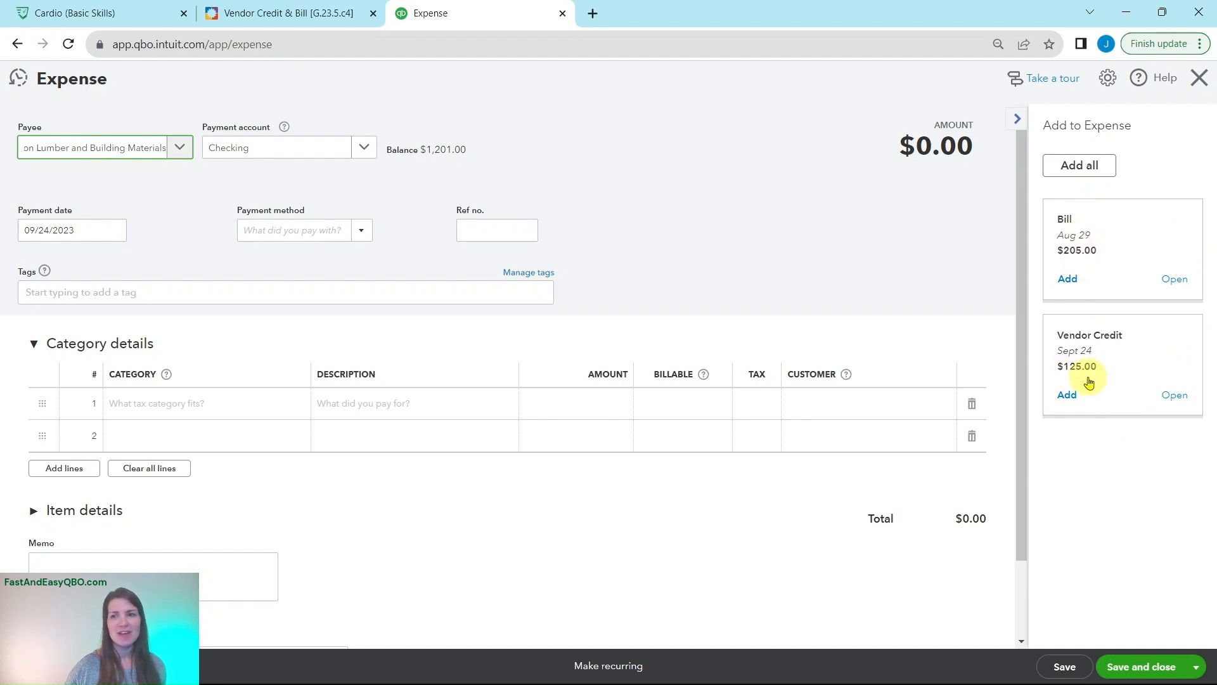
Step: Following Step 3 of the exercise, add all of Norton's open transactions to the expense and review the listed outstanding transactions and credits
left_click(283, 23)
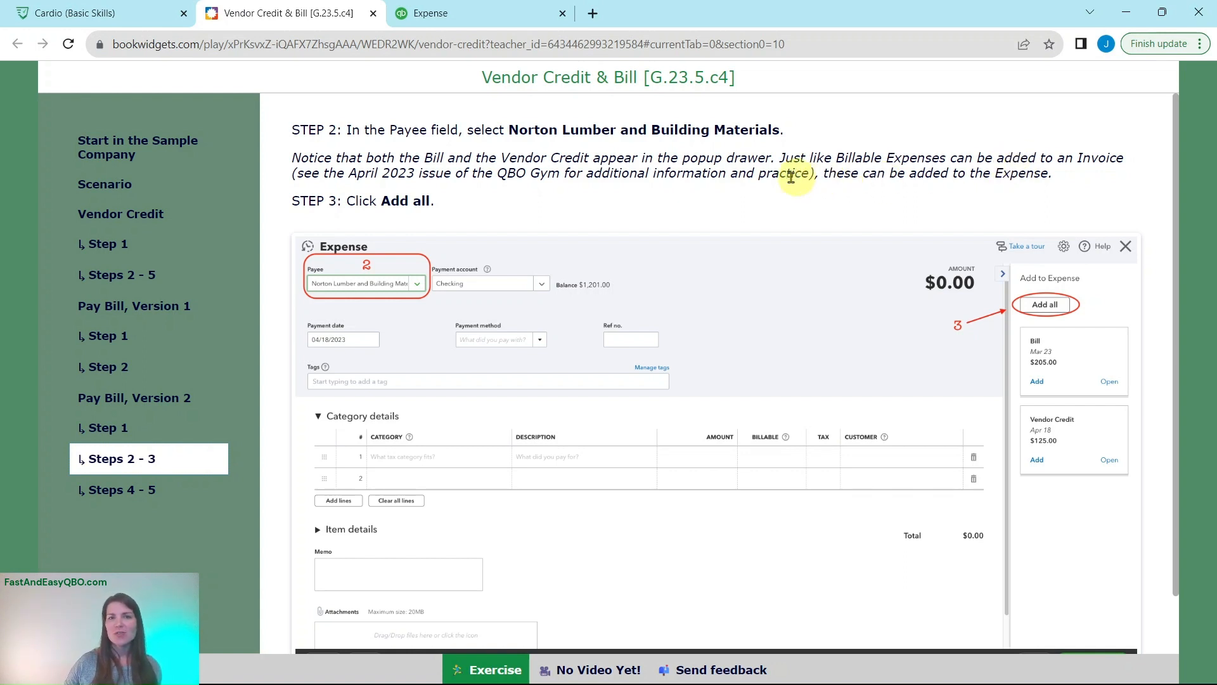
left_click(509, 21)
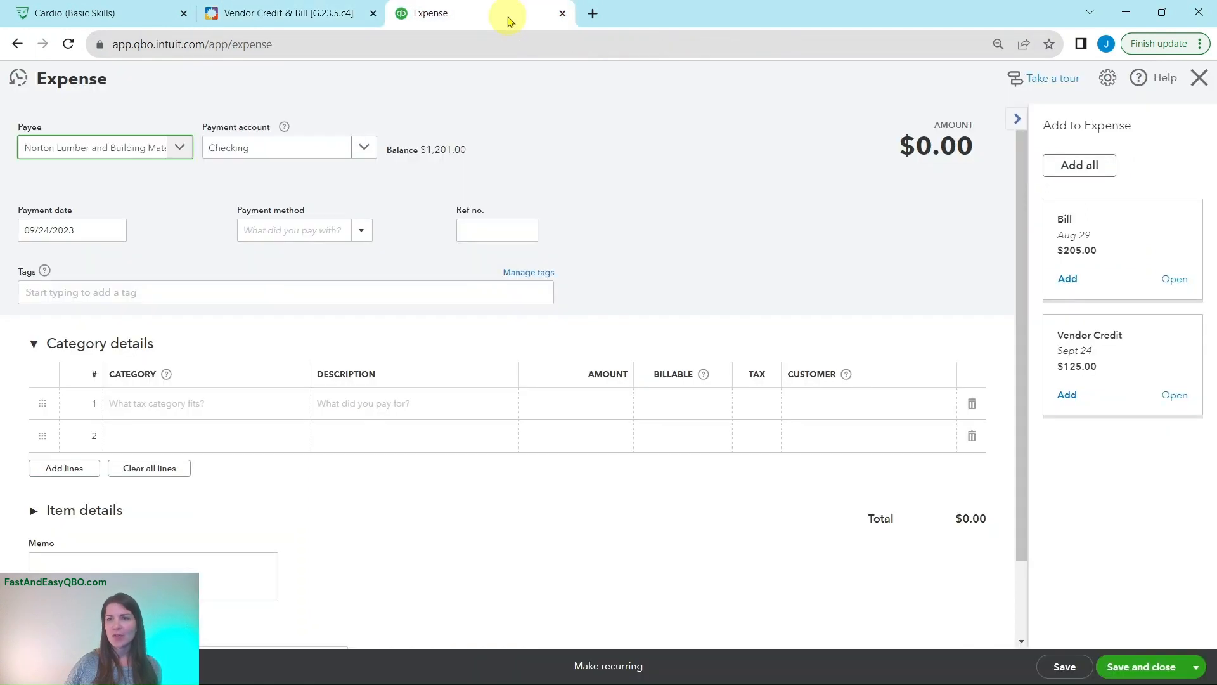
left_click(1078, 168)
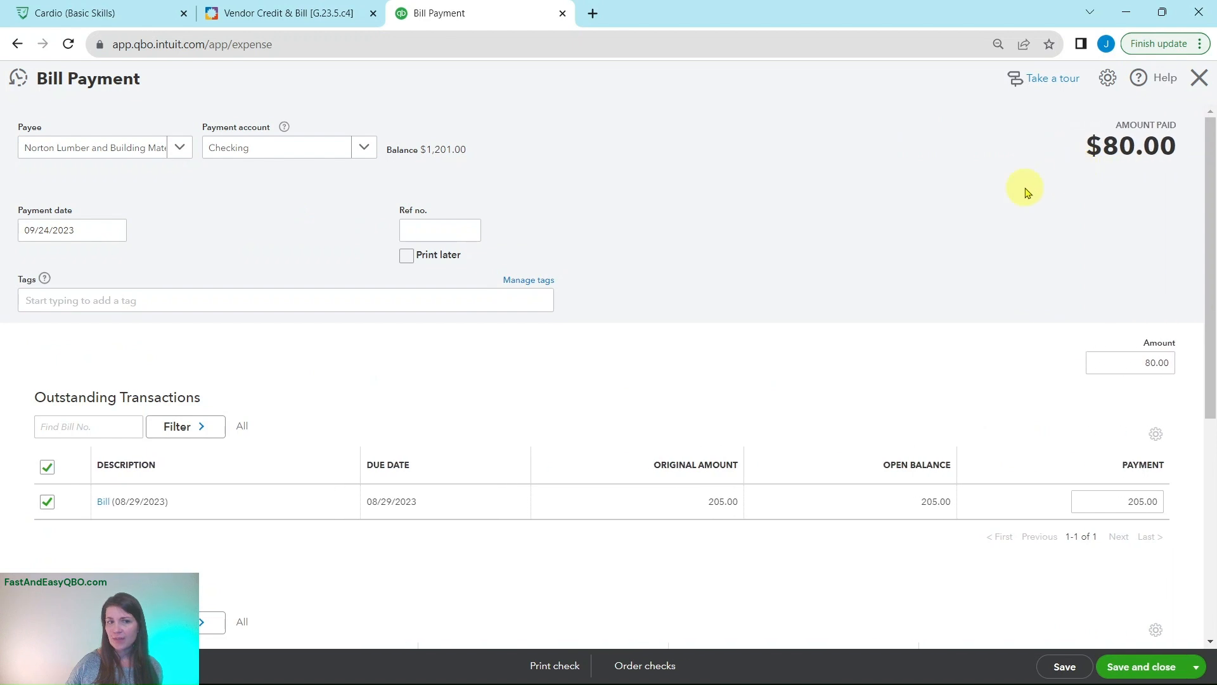
scroll(749, 274, "down", 3)
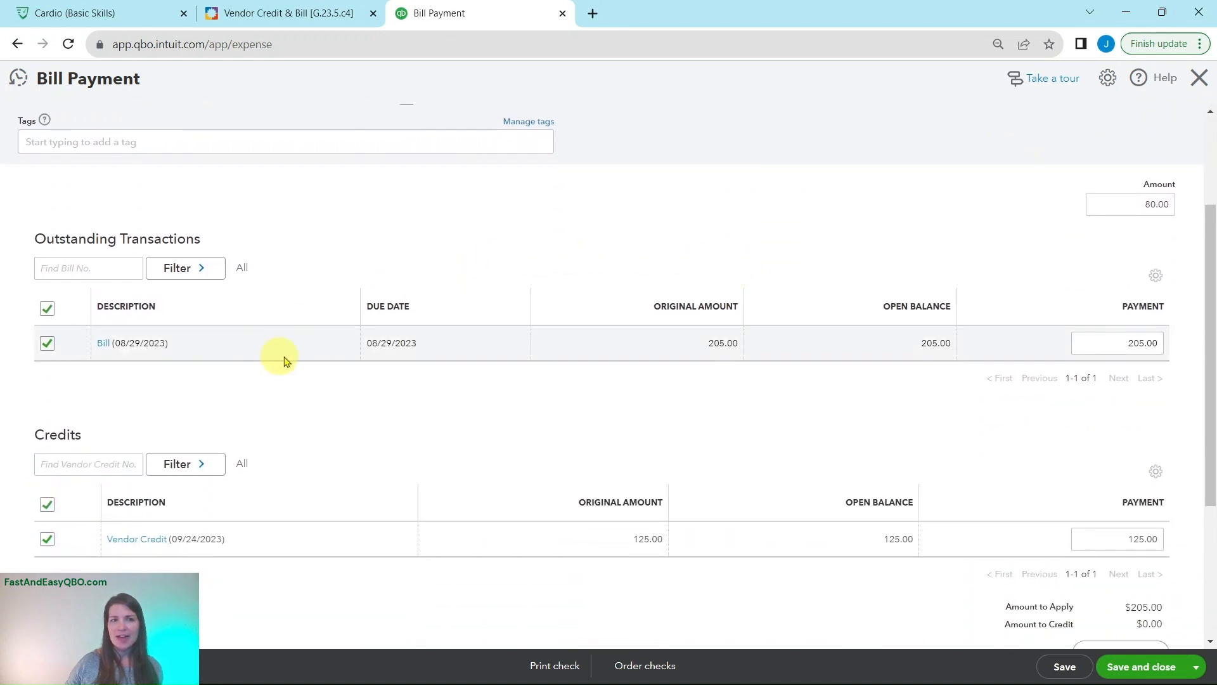
scroll(502, 351, "down", 3)
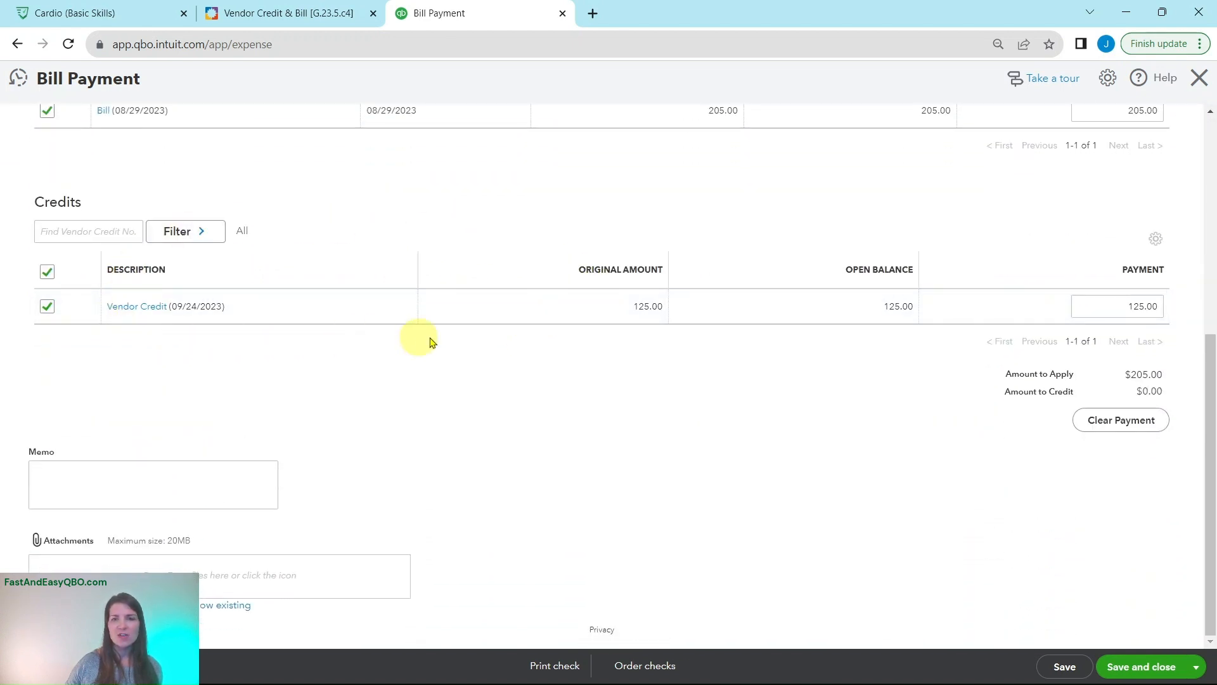
scroll(789, 302, "up", 4)
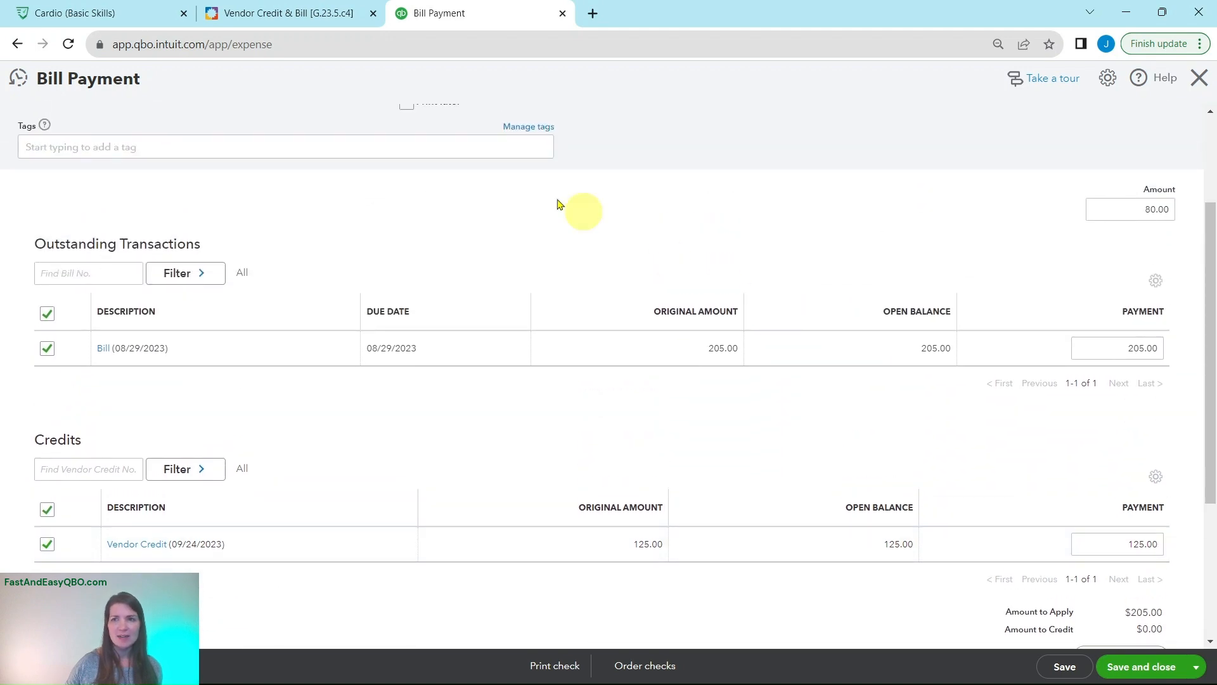
Step: Following Step 4 of the exercise, set the bill payment's payment account to Mastercard
left_click(272, 19)
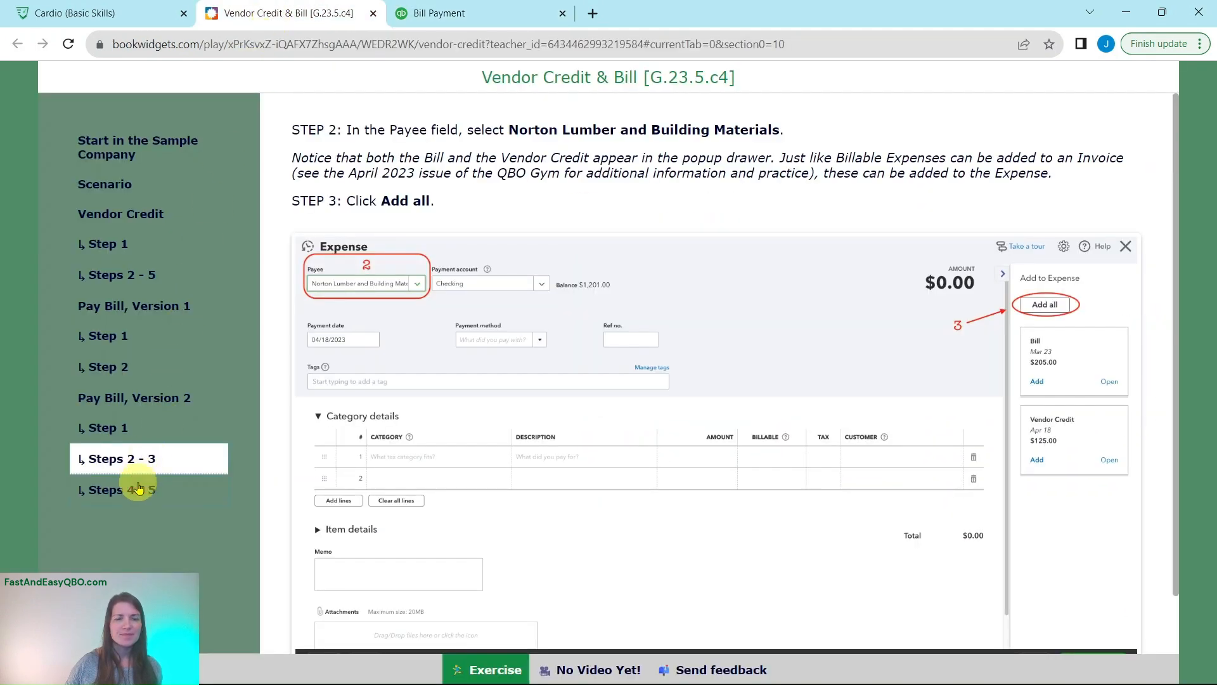
left_click(145, 485)
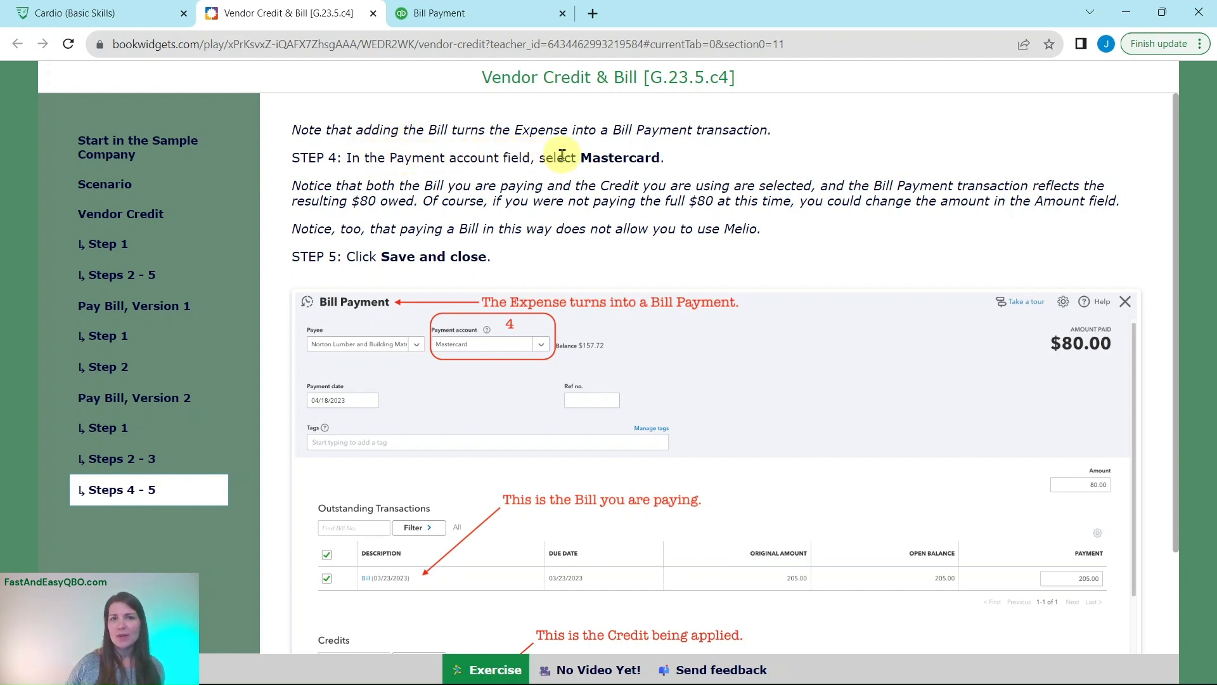
left_click(452, 13)
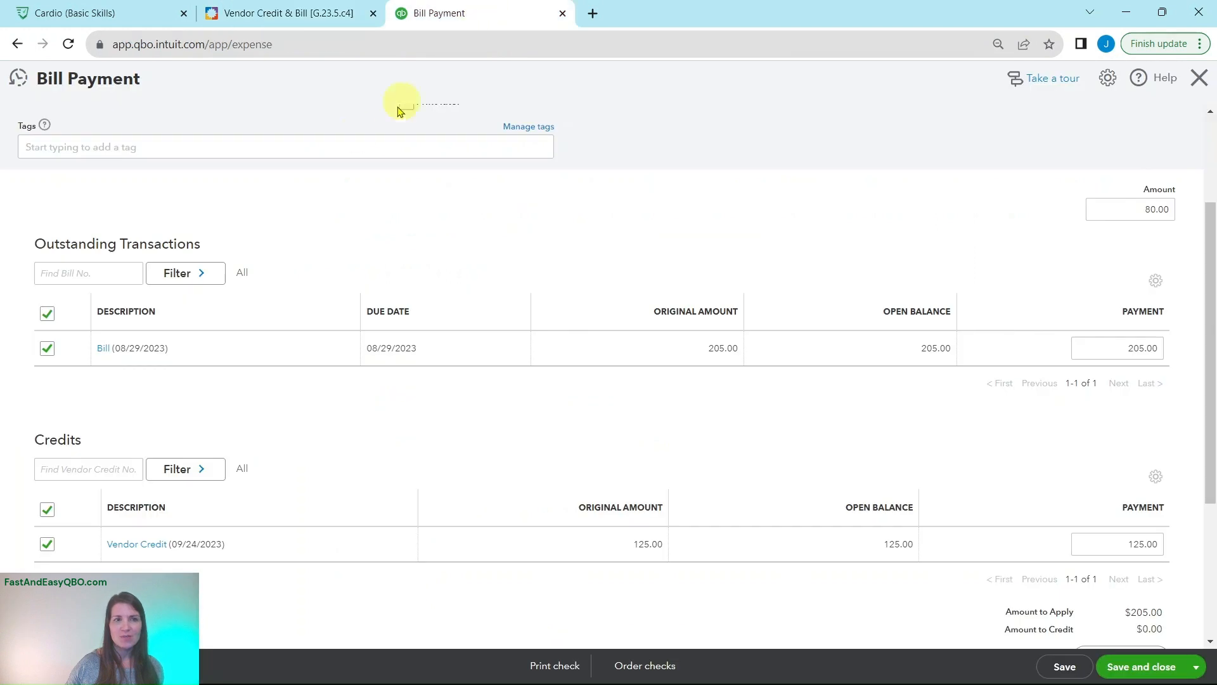
scroll(345, 254, "up", 3)
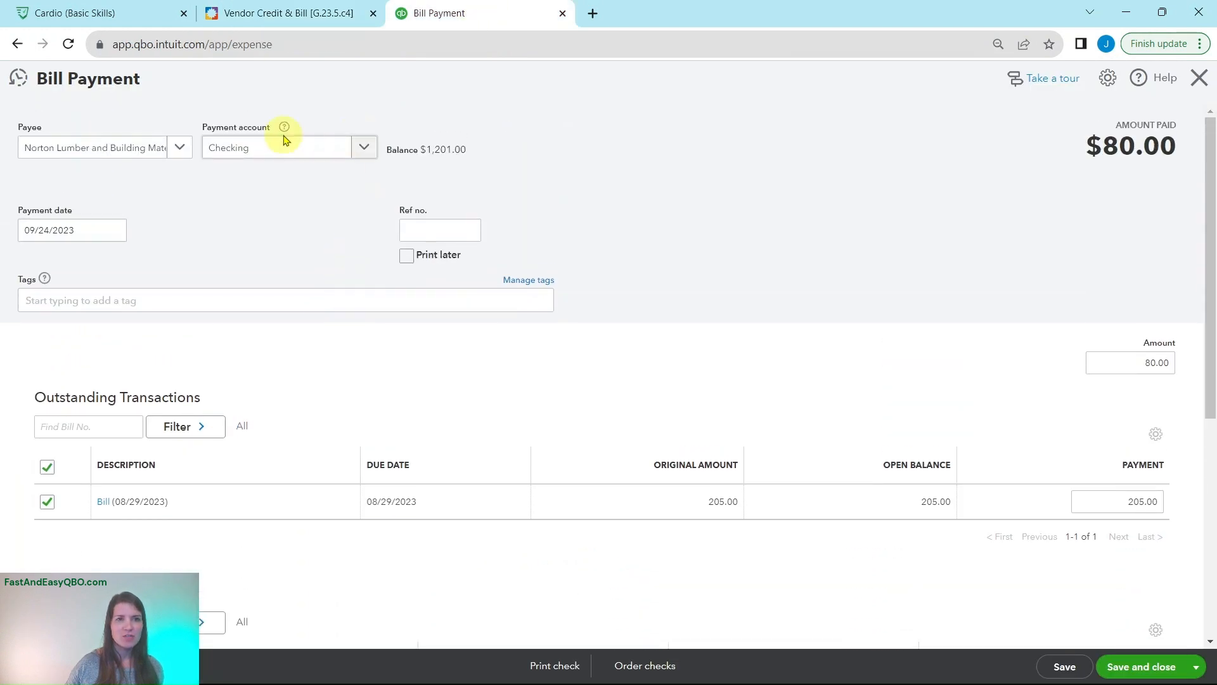
left_click(318, 152)
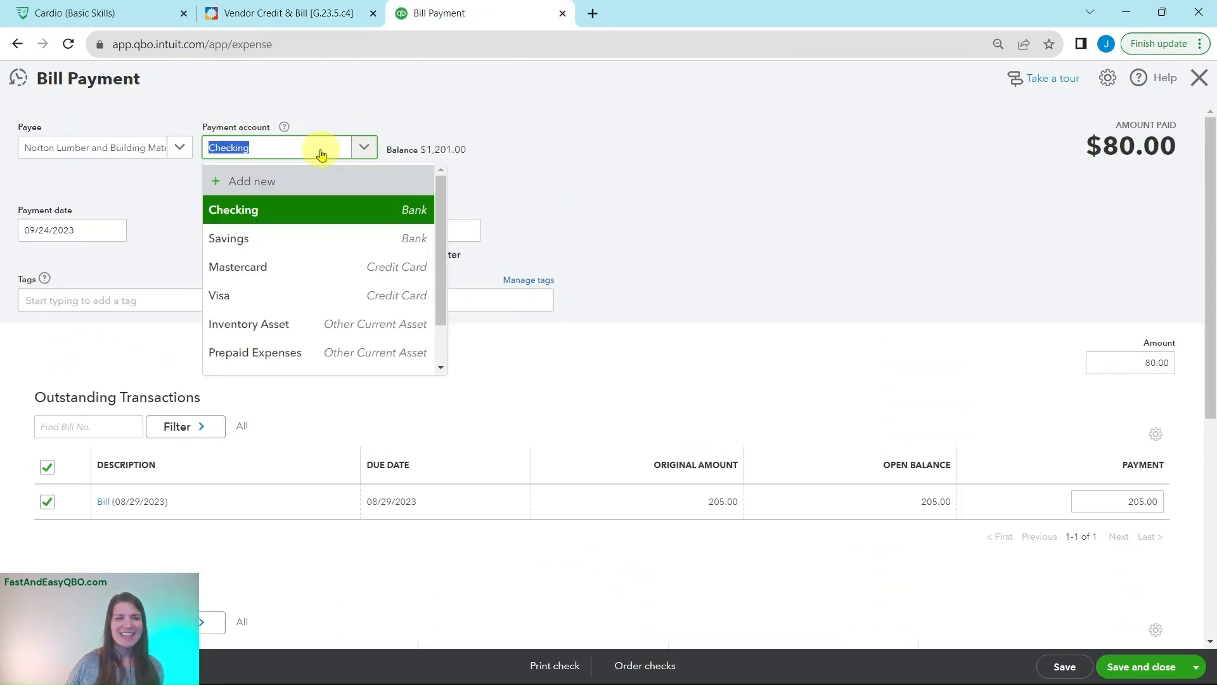
left_click(251, 266)
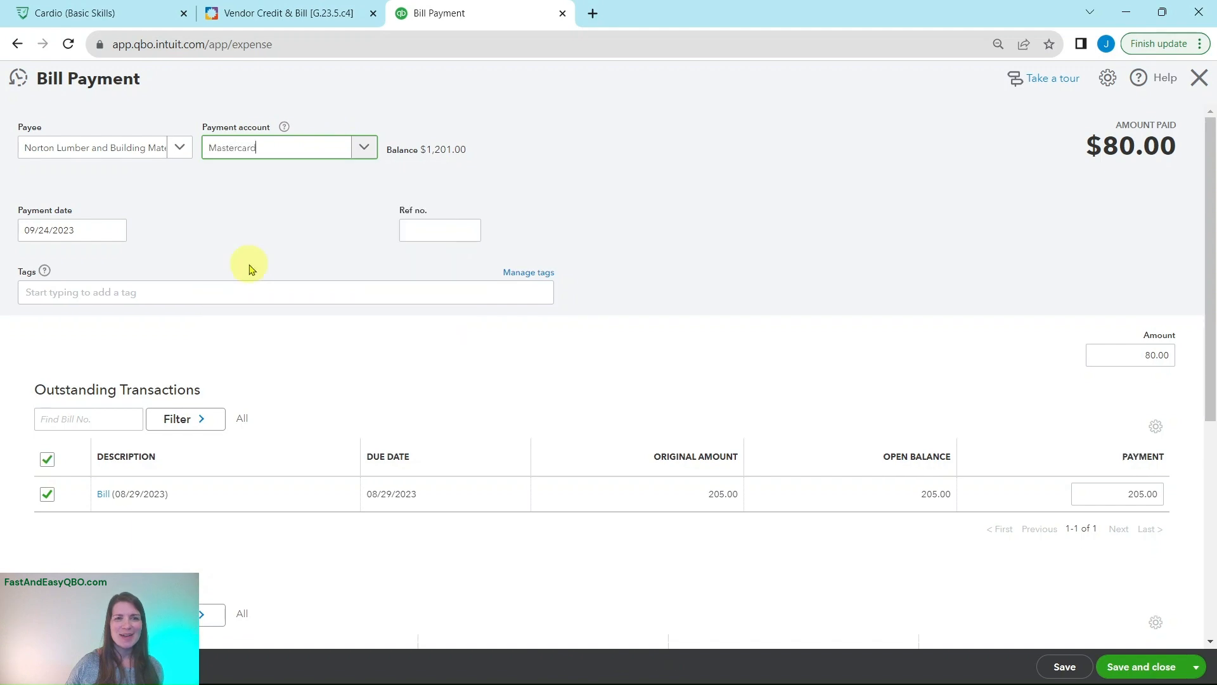
Step: Read the Step 4 notes and Step 5 of the exercise, and check the bill payment's alternative save options in QuickBooks
left_click(253, 14)
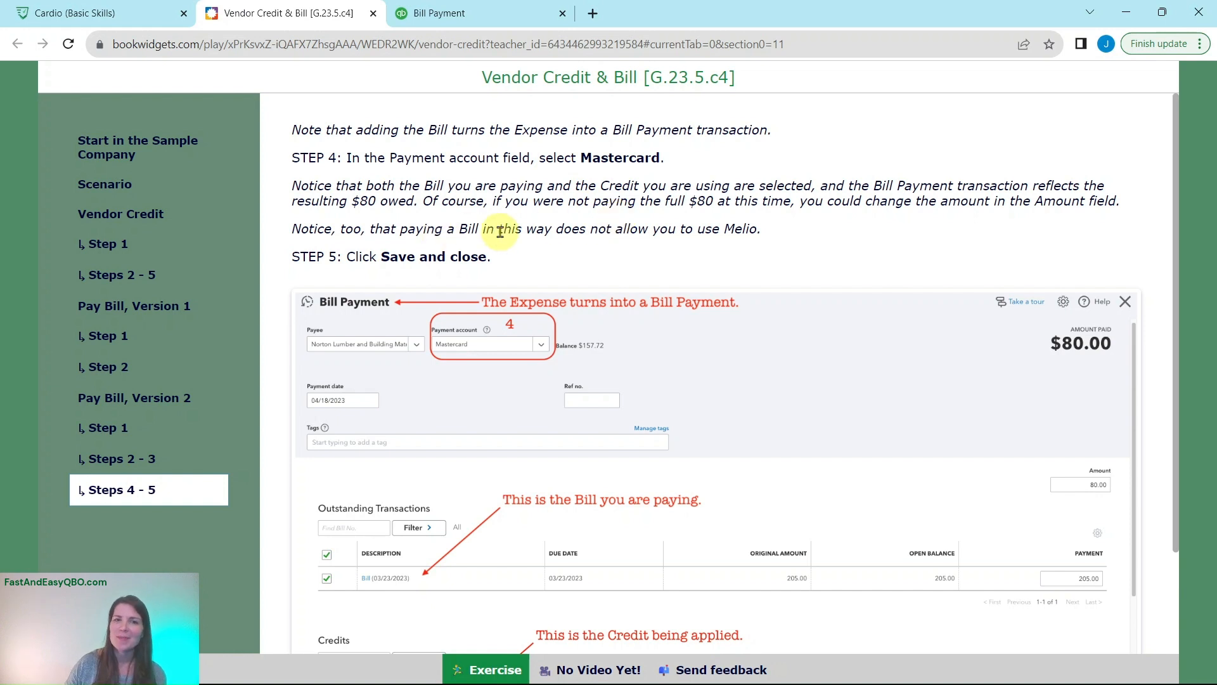
left_click(498, 27)
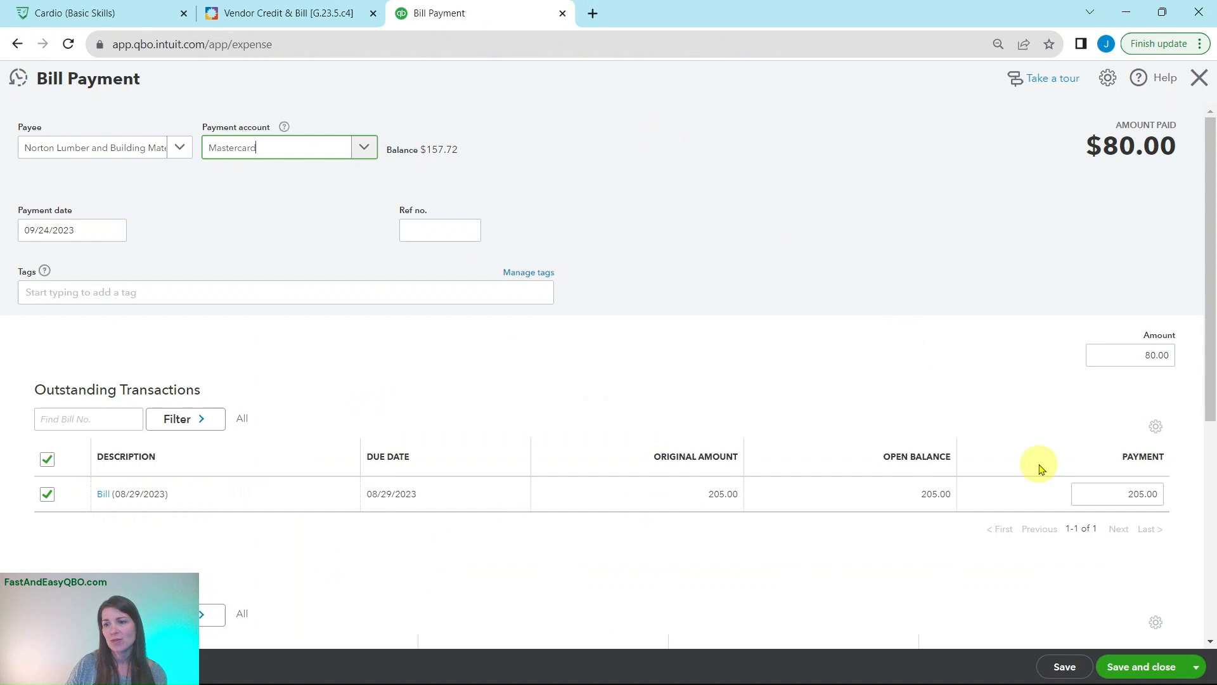
left_click(1196, 667)
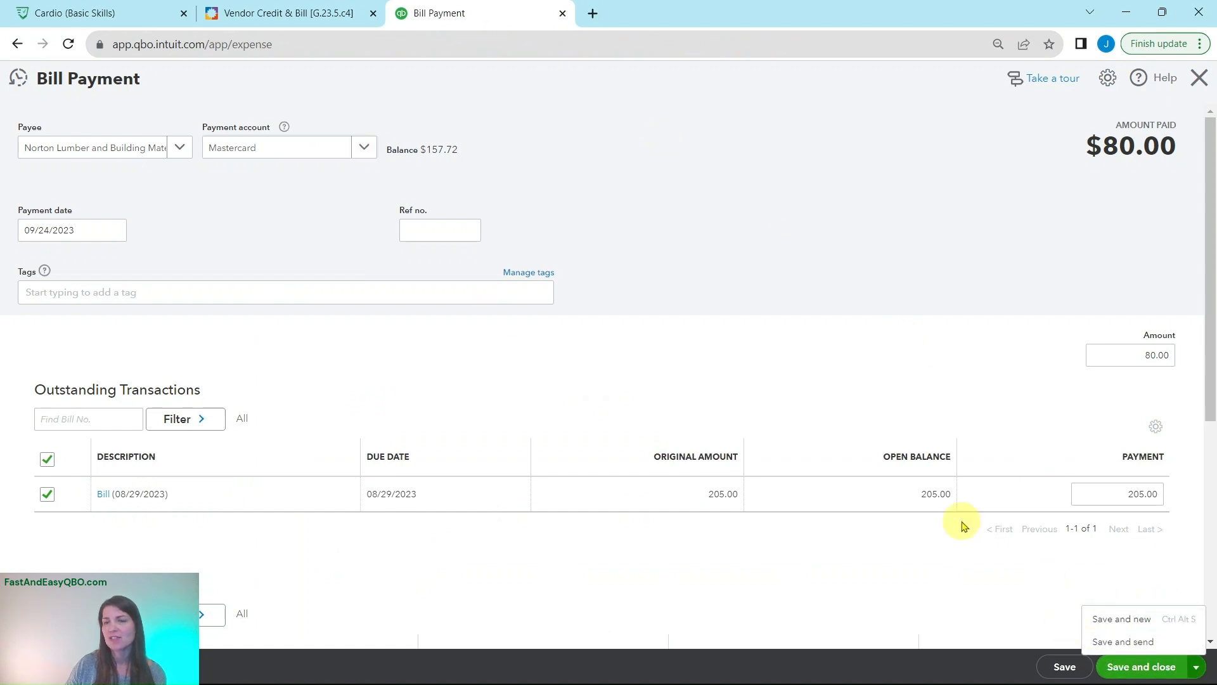
left_click(962, 559)
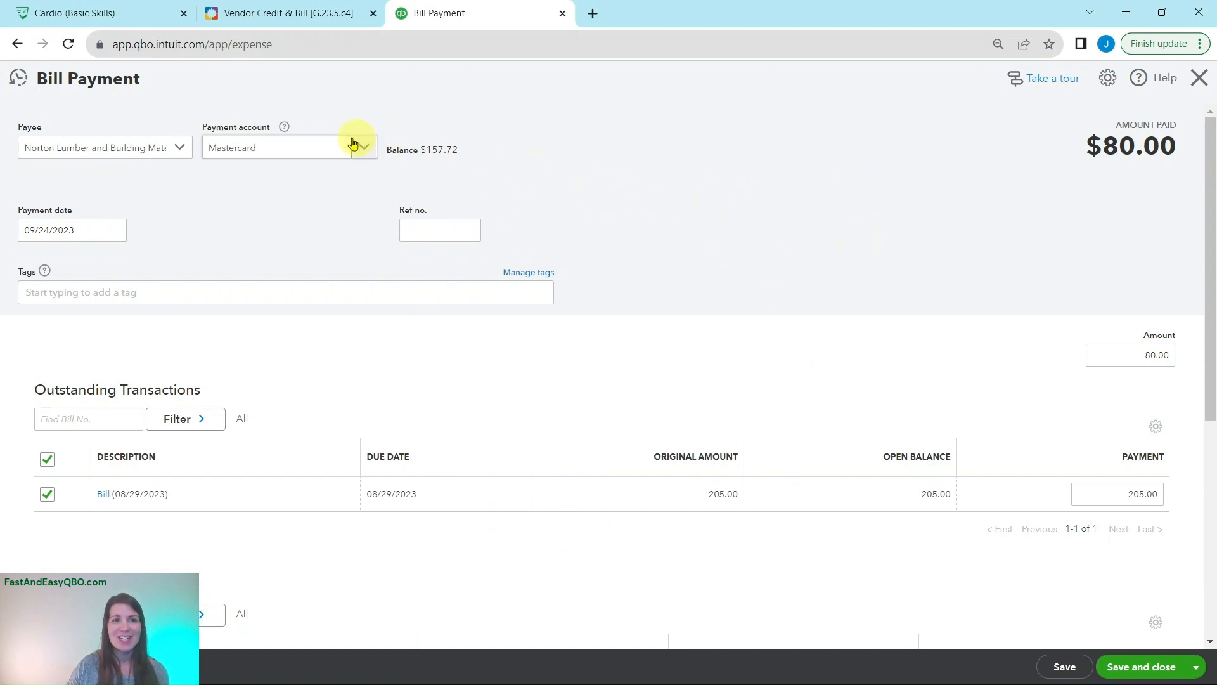
Step: Review the bill and vendor credit selected in Norton's bill payment, and save and close the payment
scroll(1014, 349, "down", 5)
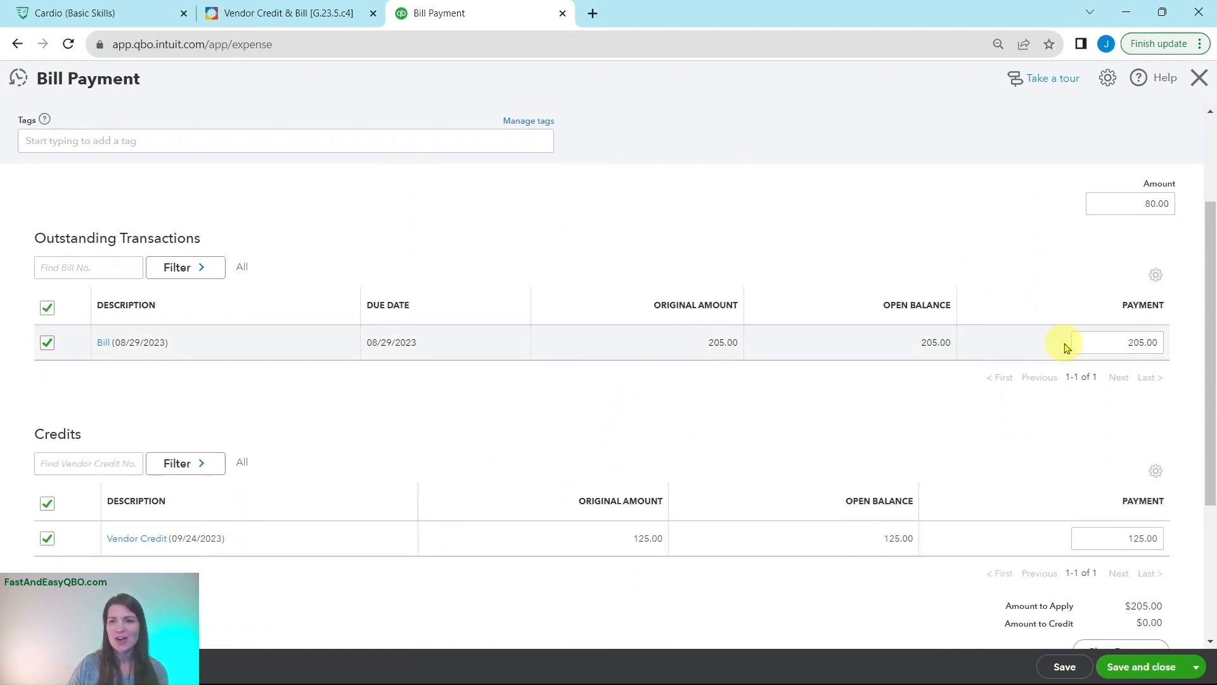
scroll(1078, 399, "up", 4)
scroll(1084, 393, "up", 1)
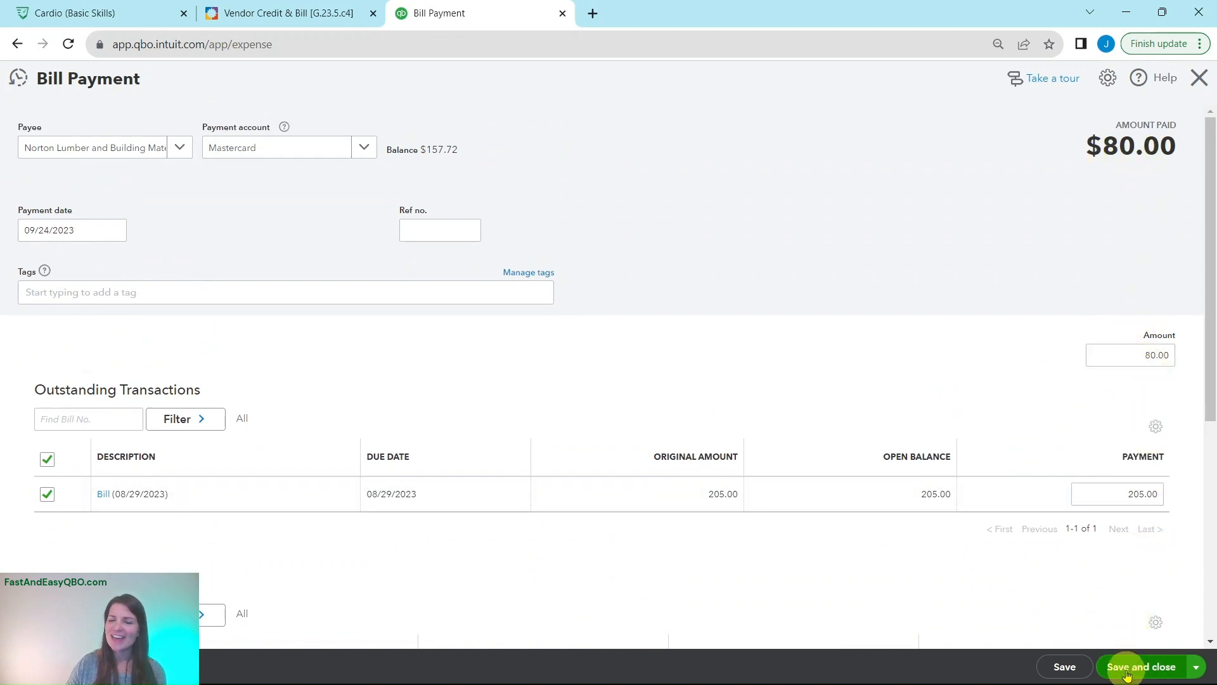
left_click(1126, 672)
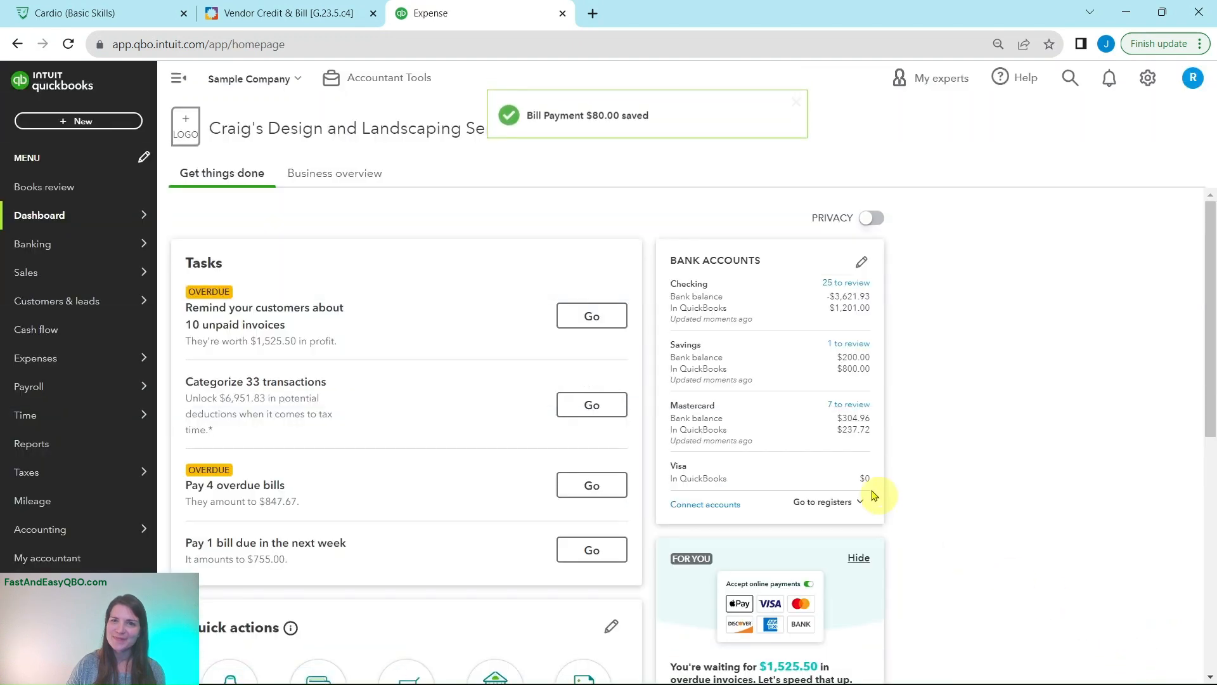